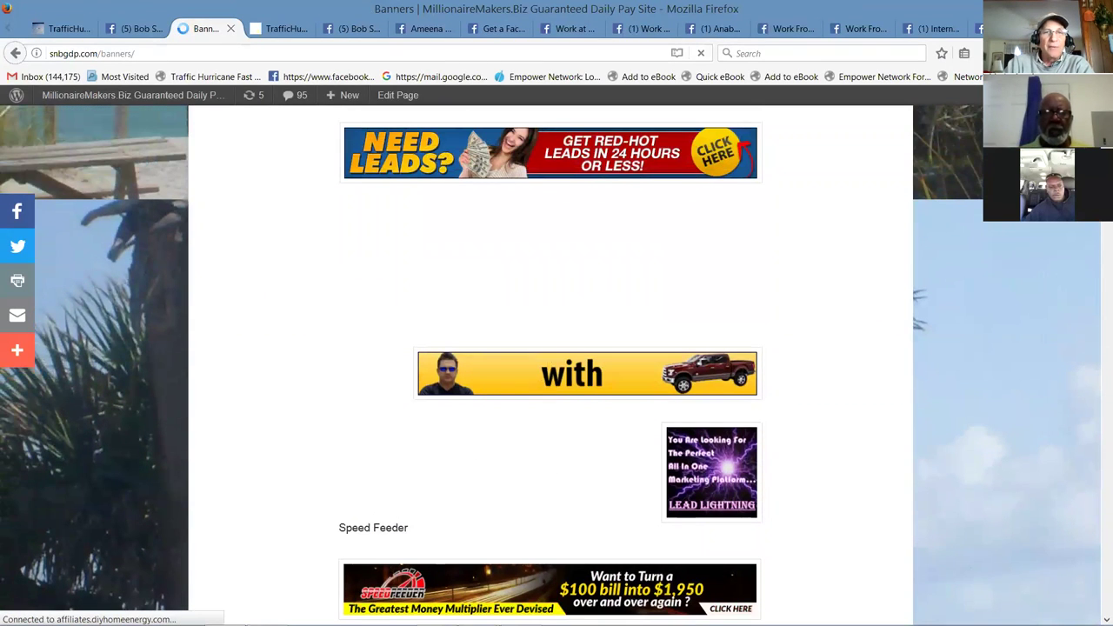
Step: Find the "Bake That Money Cake!" Speed Feeder banner on the Banners page and copy its image location
scroll(552, 365, up, 7)
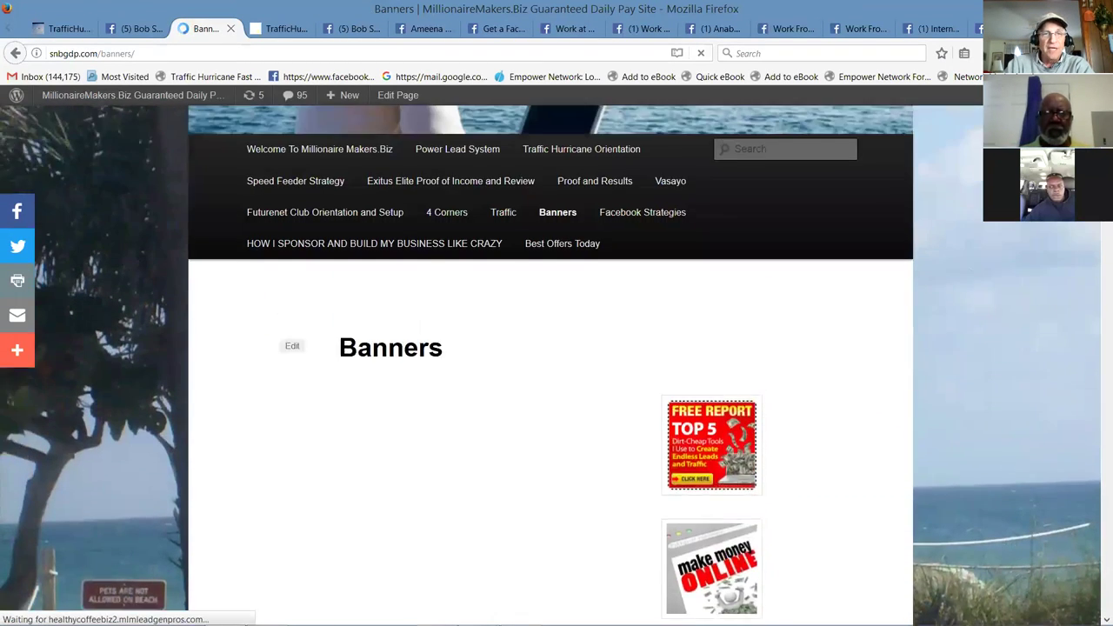
scroll(551, 366, down, 4)
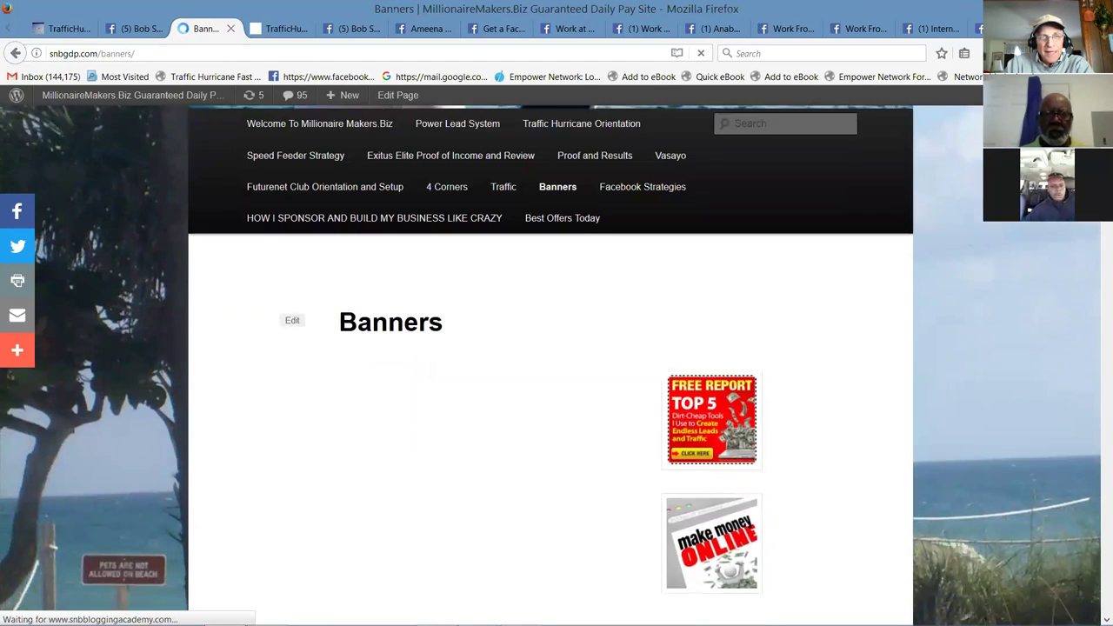
scroll(551, 366, up, 1)
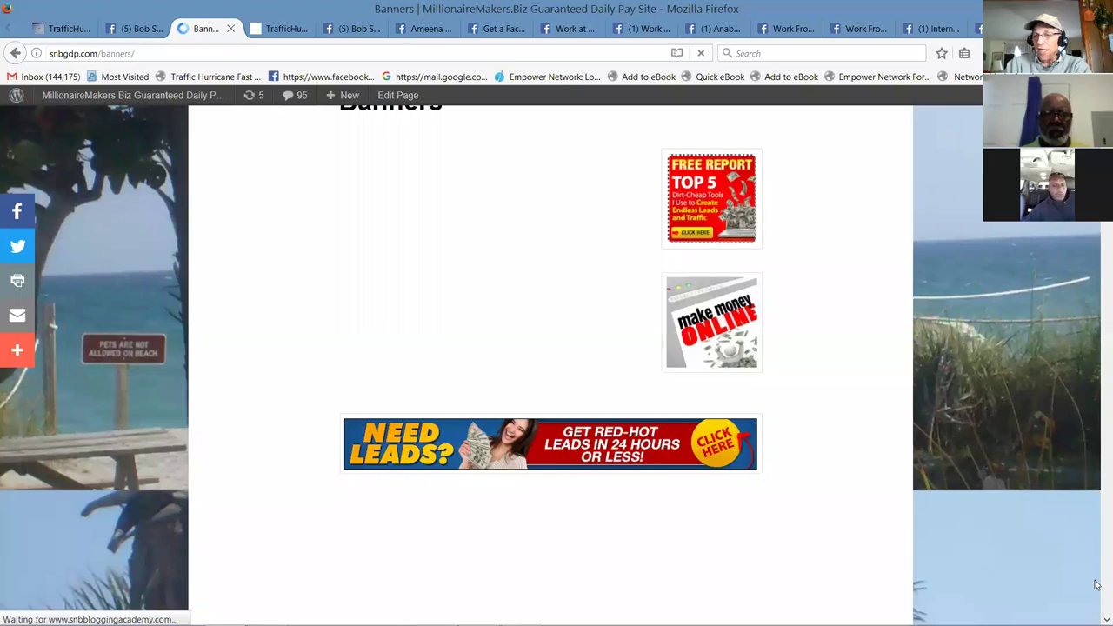
scroll(1094, 540, down, 10)
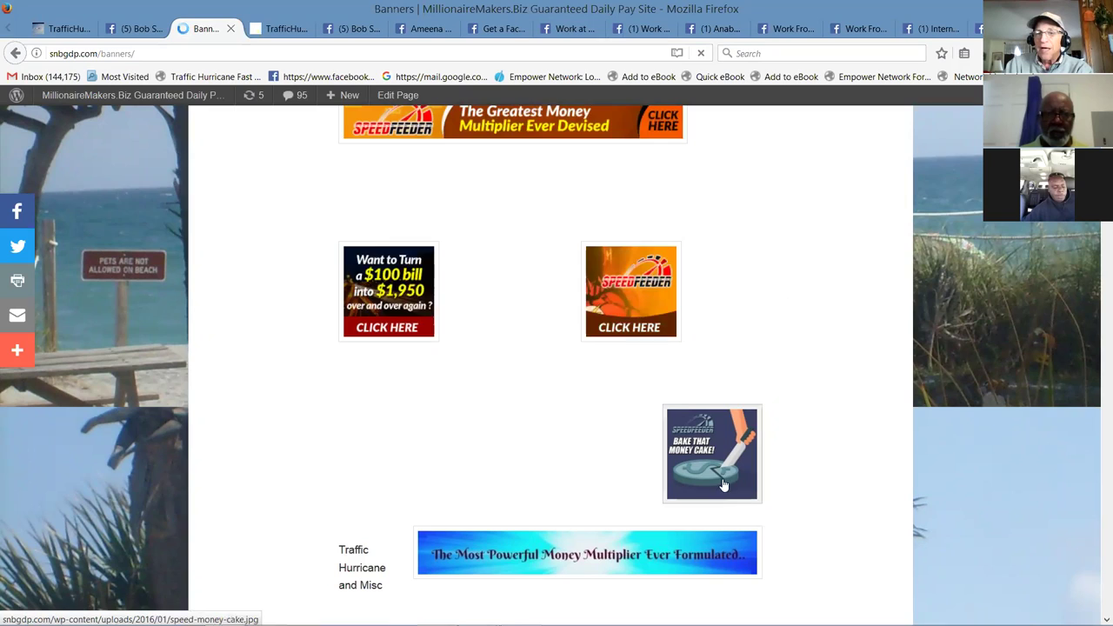
right_click(716, 441)
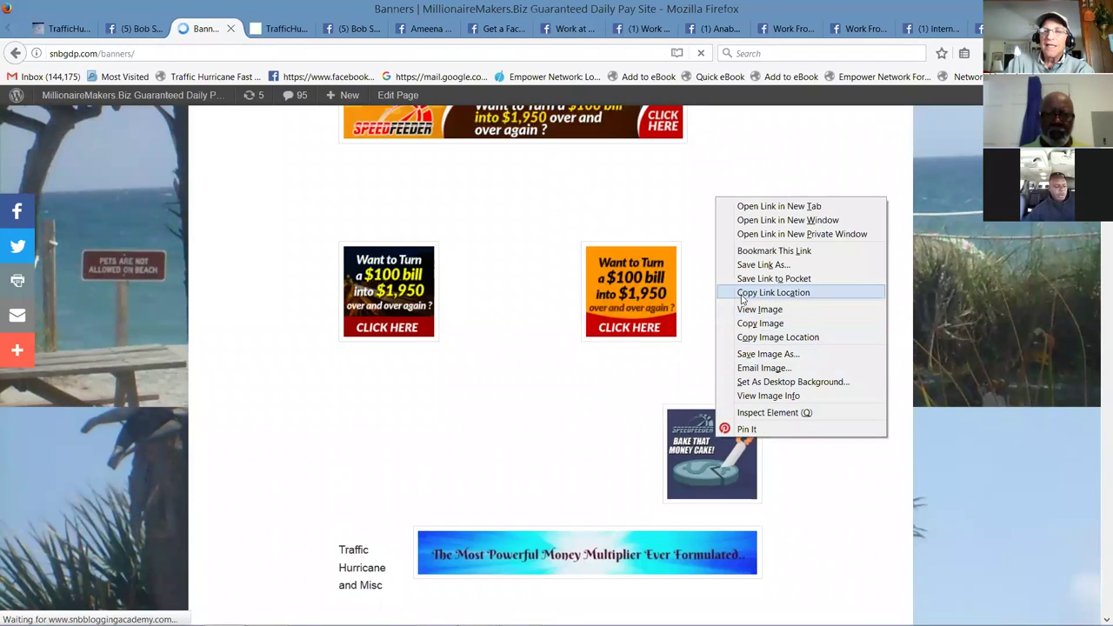
click(762, 339)
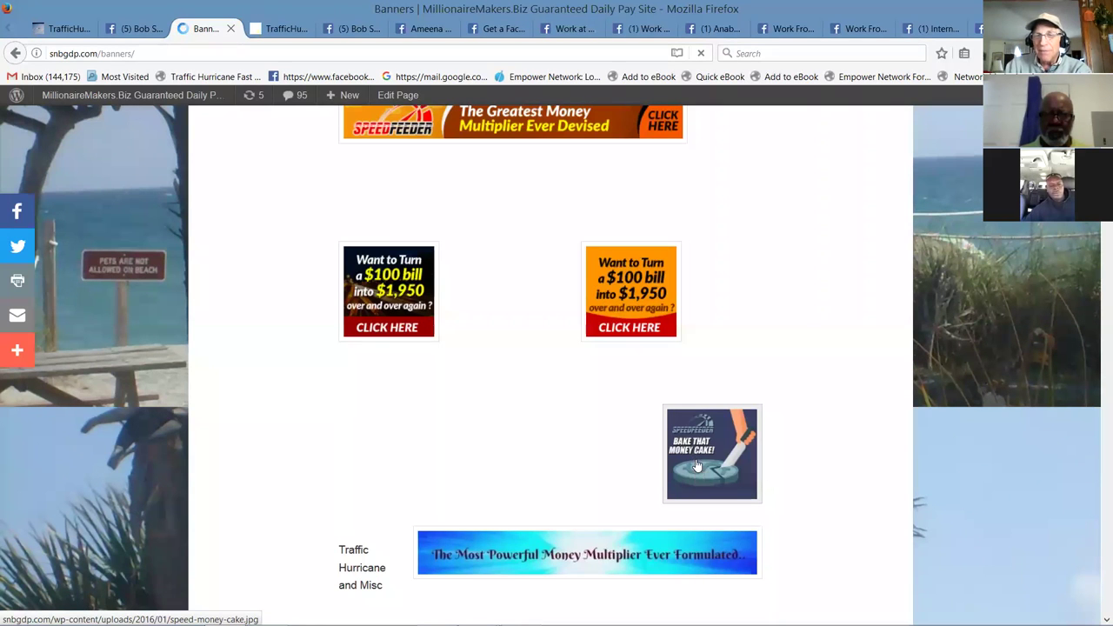
Step: Switch to the TrafficHurricane PPC page and open the setup form for a new banner ad
click(60, 29)
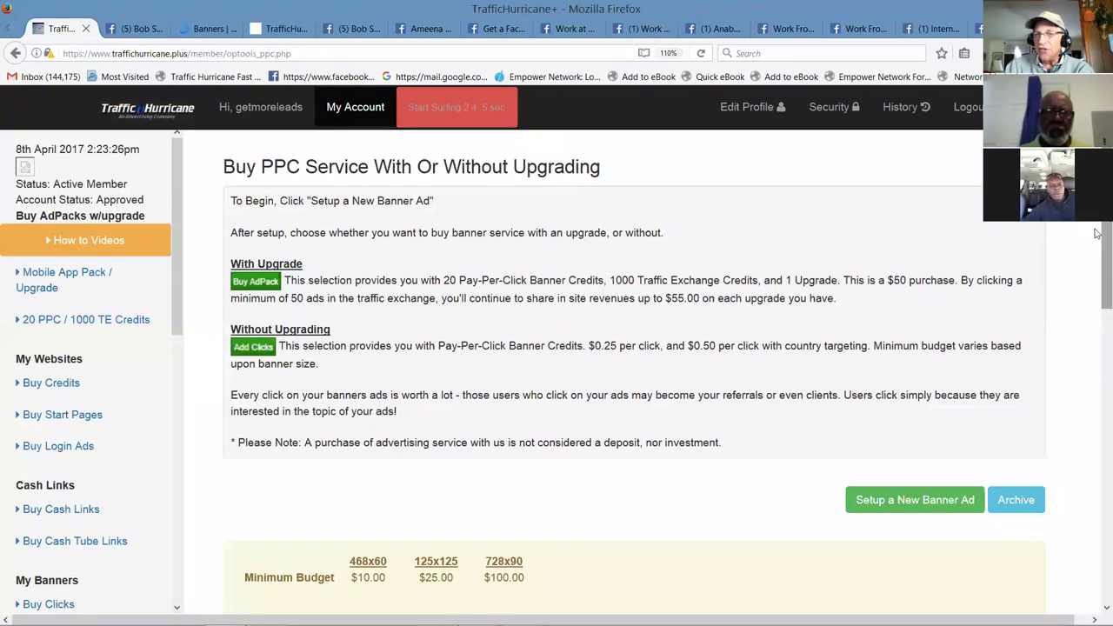
scroll(1098, 242, down, 3)
click(878, 352)
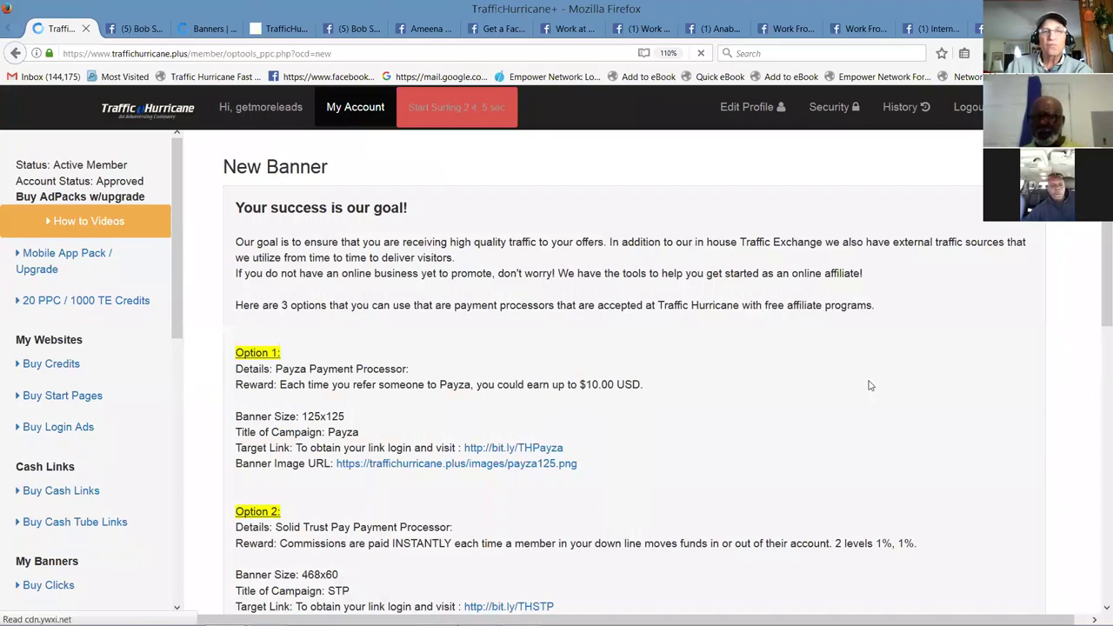
scroll(1096, 391, down, 5)
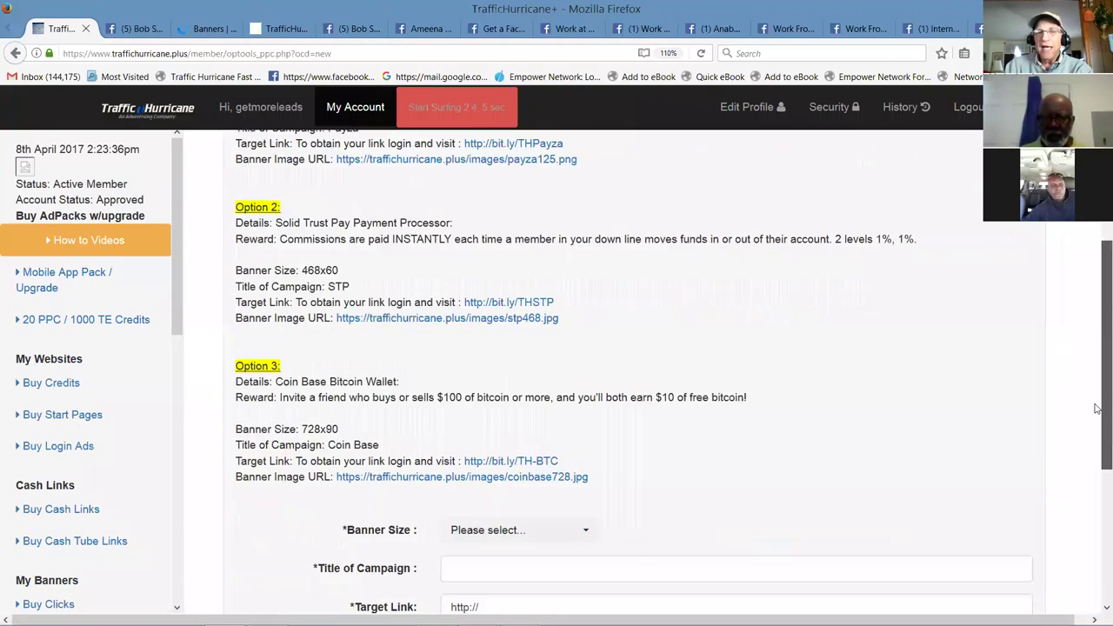
scroll(1095, 489, down, 3)
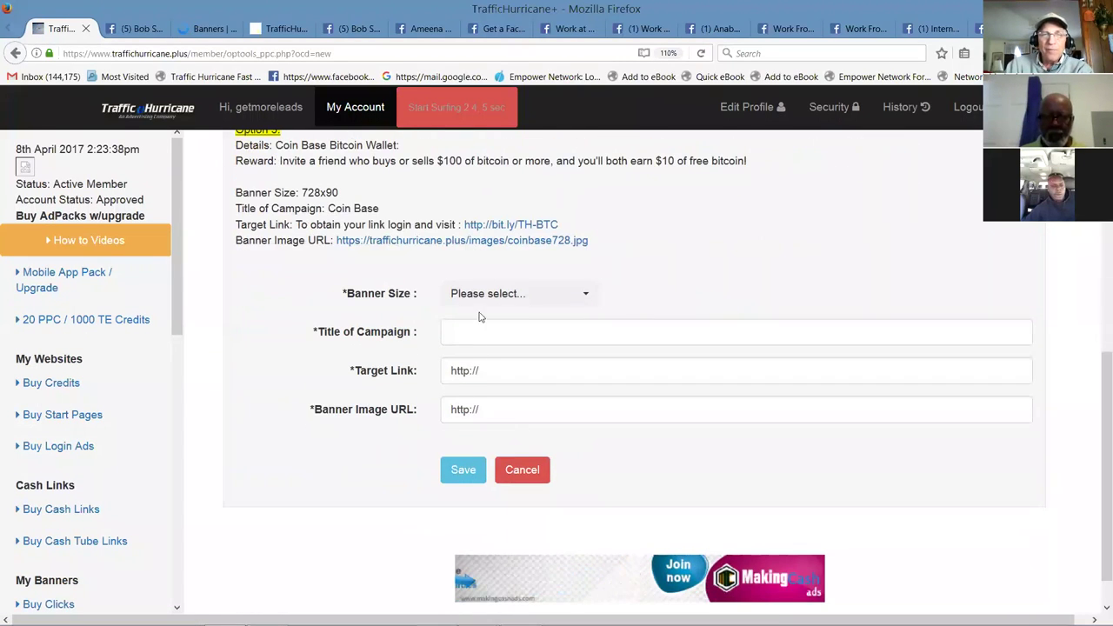
Step: Set the banner size to 125x125 and title the campaign "bake your money cake"
click(589, 296)
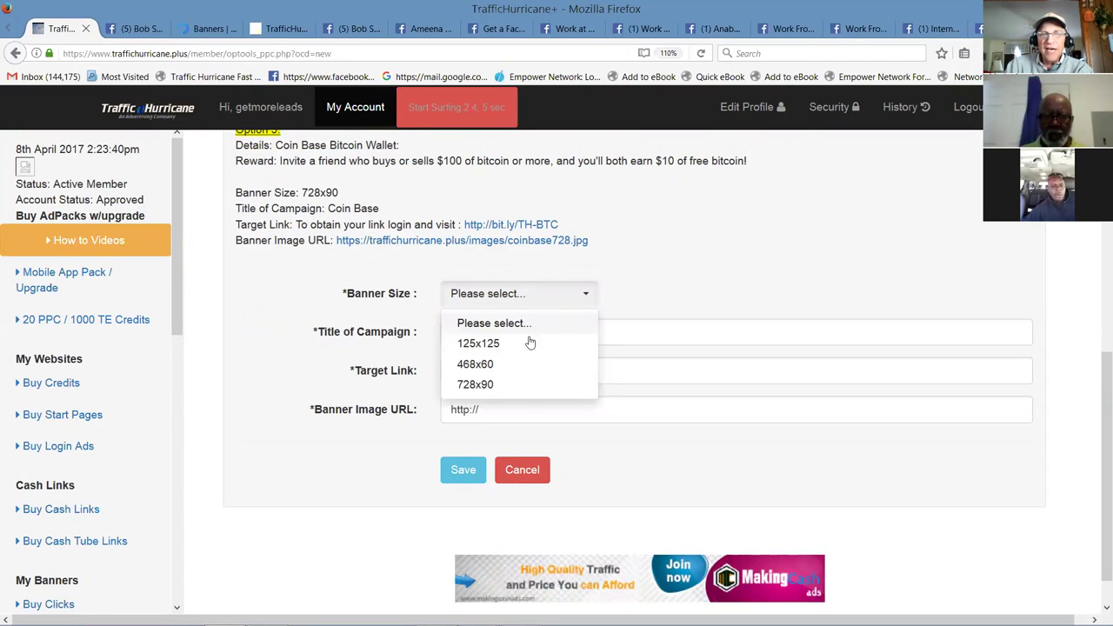
click(504, 344)
click(471, 330)
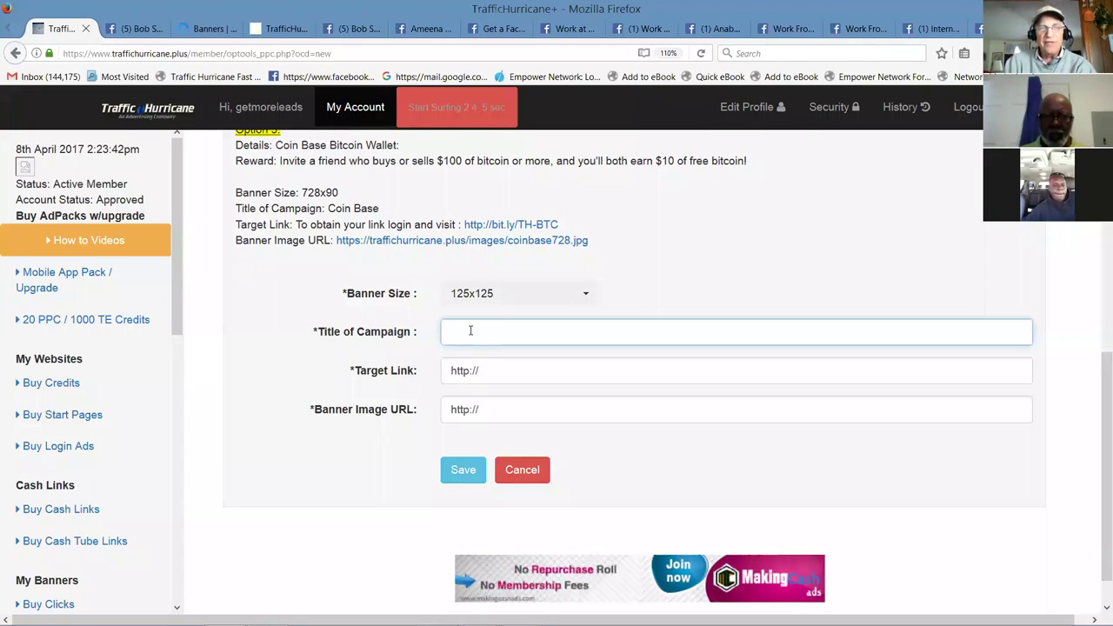
text(bake)
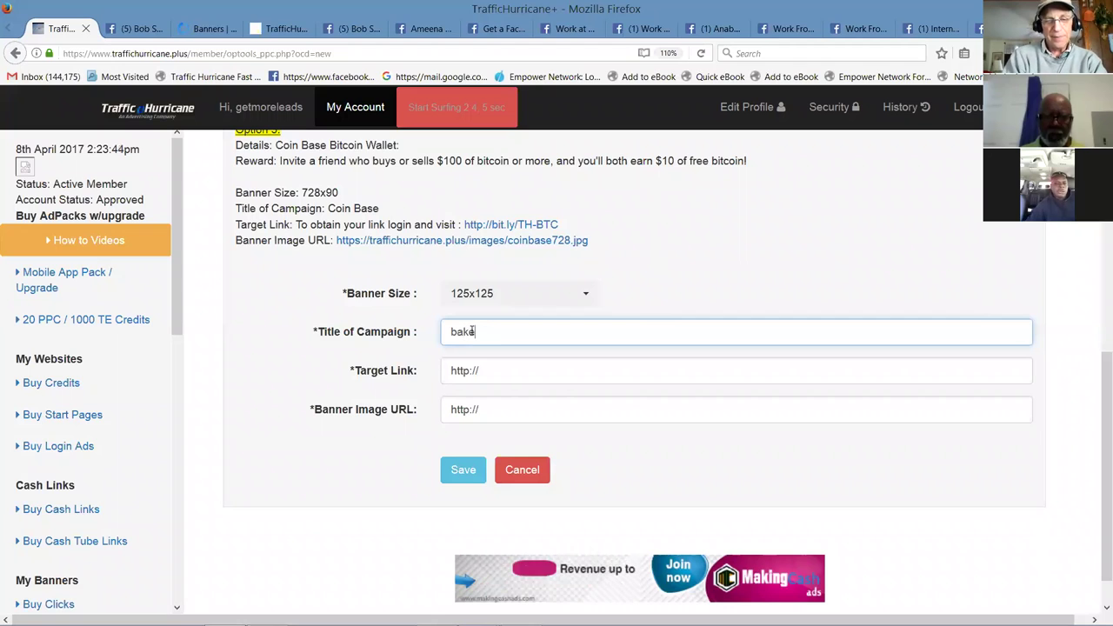
text( your )
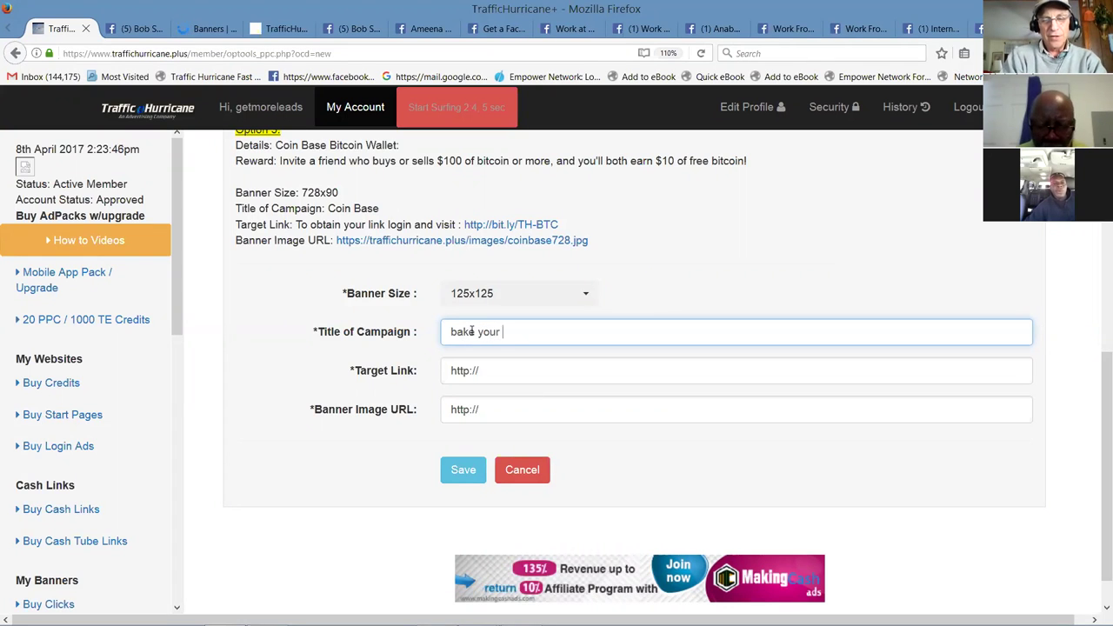
text(money cake)
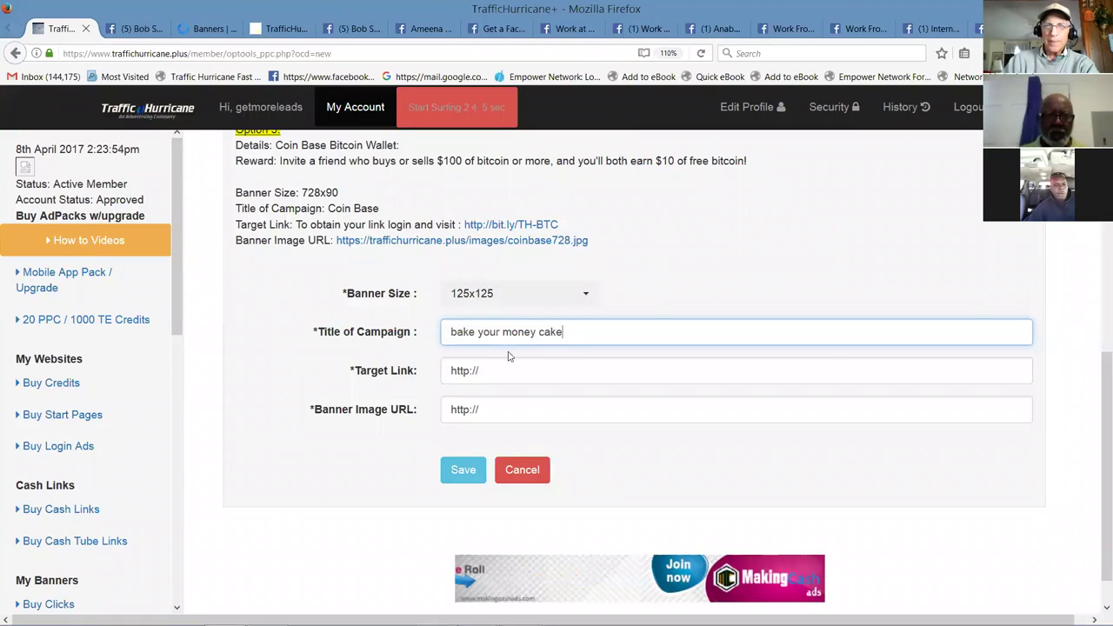
Step: Enter the copied speed-money-cake-150x150.jpg address as banner image URL, choose the saved hottest-new-launch page on millionairemakers.biz as target link, and save the ad
triple_click(447, 410)
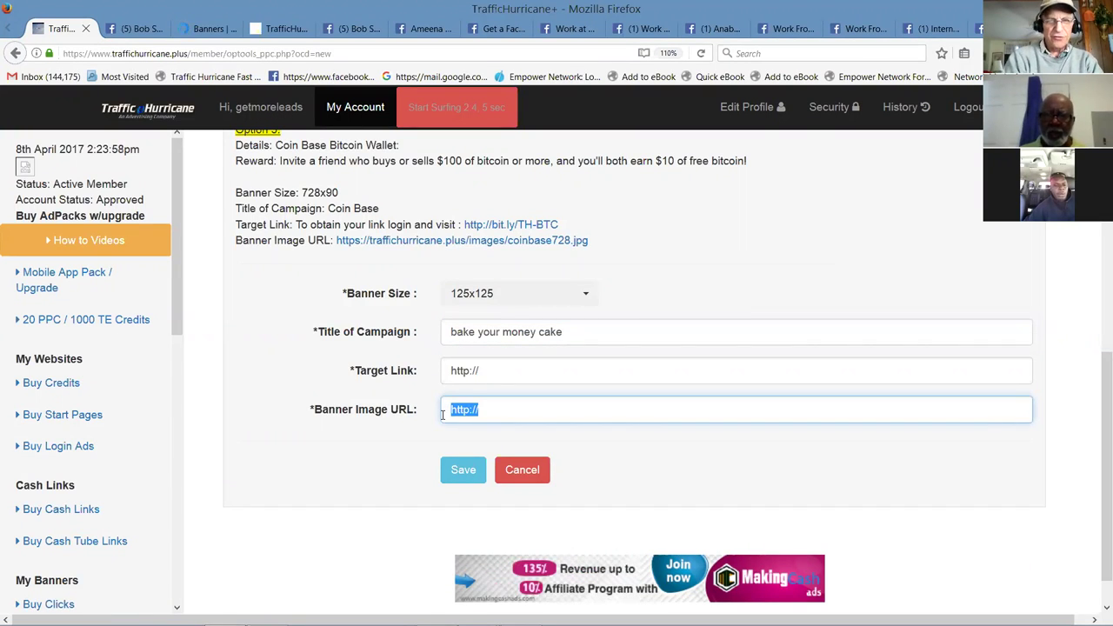
text(http://snbgdp.com/wp-content/uploads/2016/01/speed-money-cake-150x150.jpg)
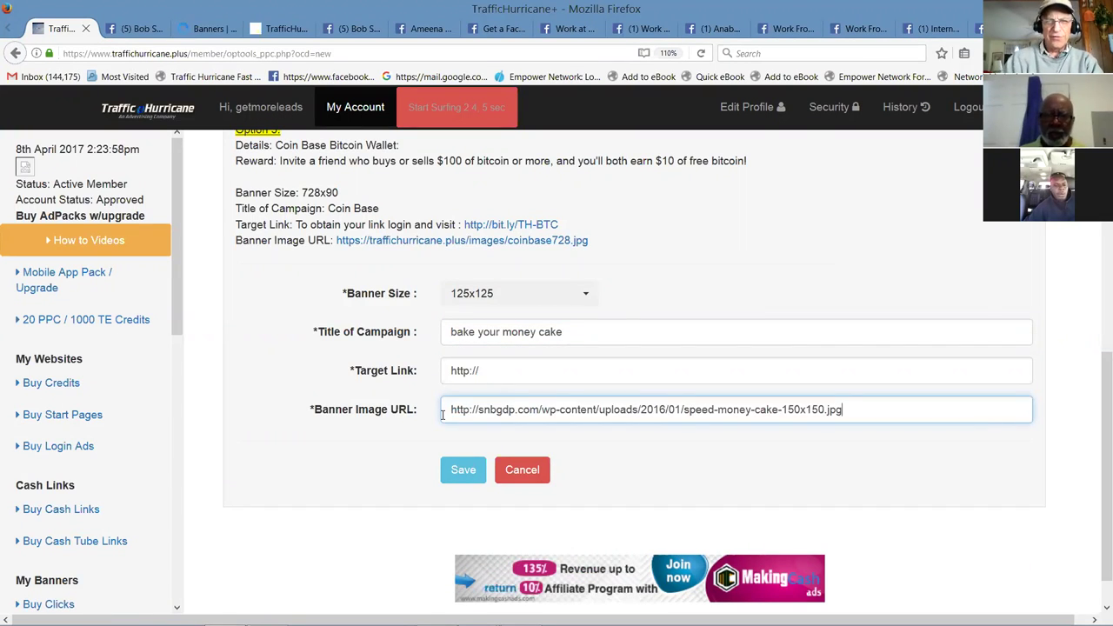
double_click(475, 370)
drag(475, 371, 451, 374)
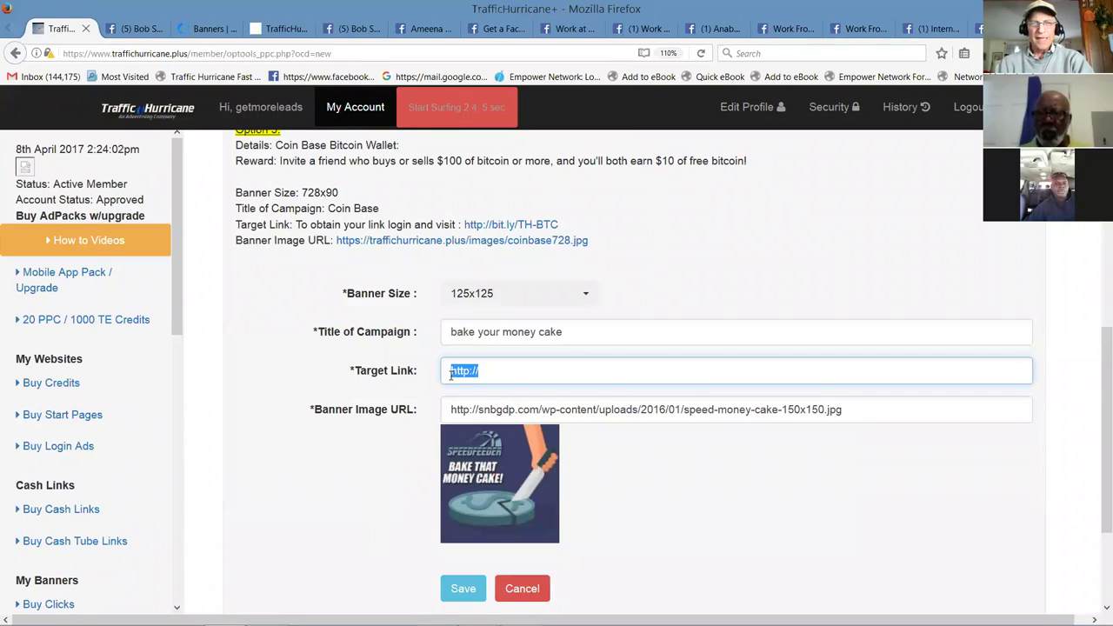
click(505, 369)
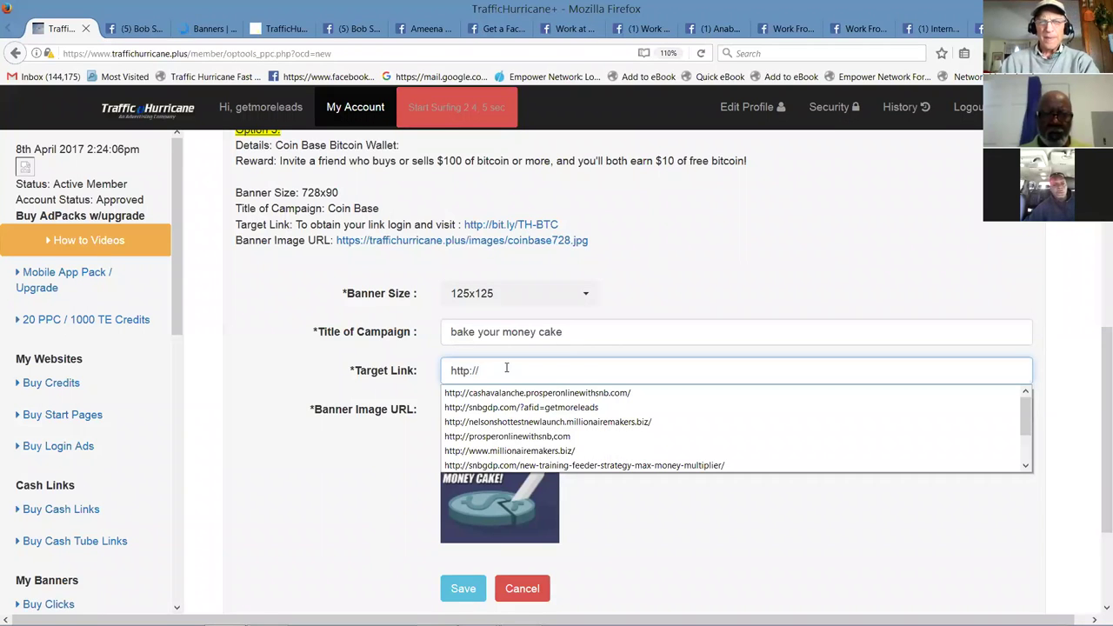
click(518, 422)
click(464, 589)
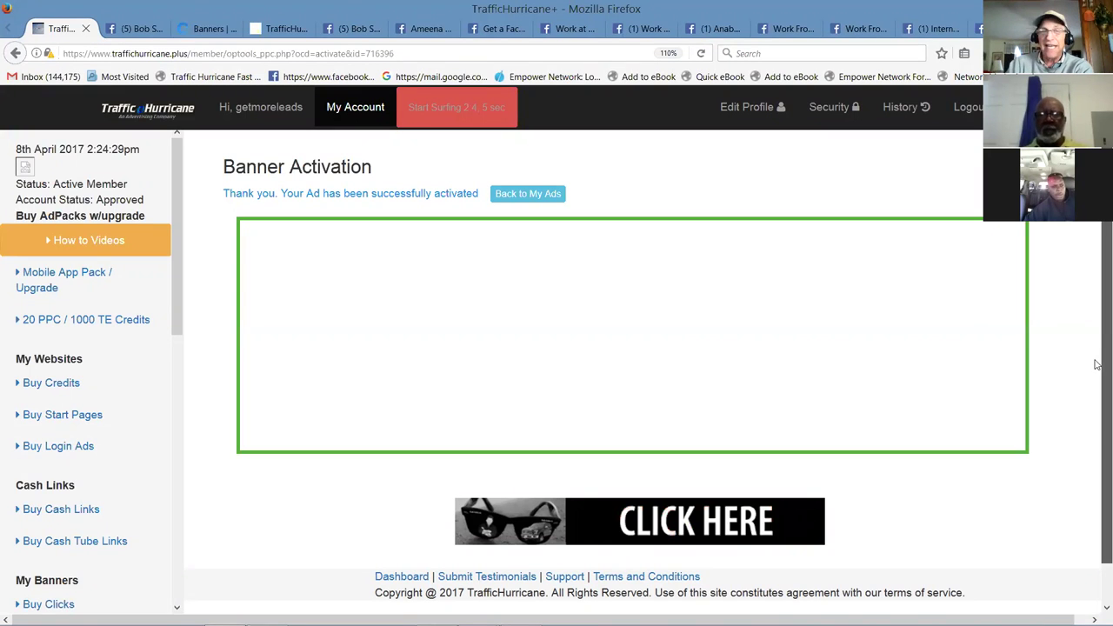
Step: Return to the list of banner ads and start an AdPack purchase for the "bake your money cake" banner
click(513, 198)
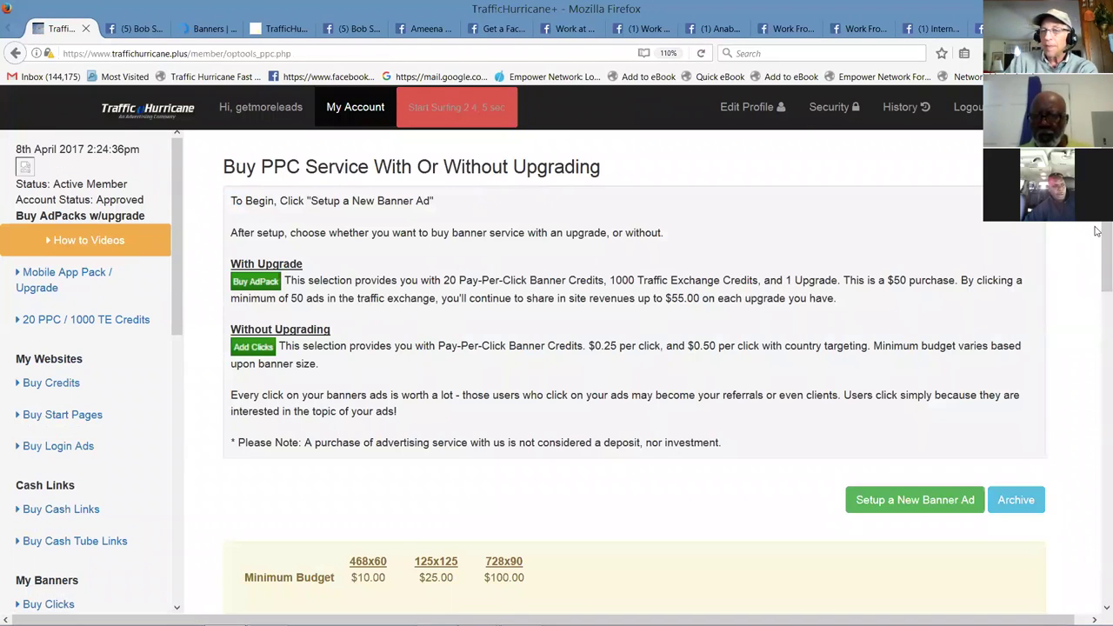
drag(1096, 231, 1096, 561)
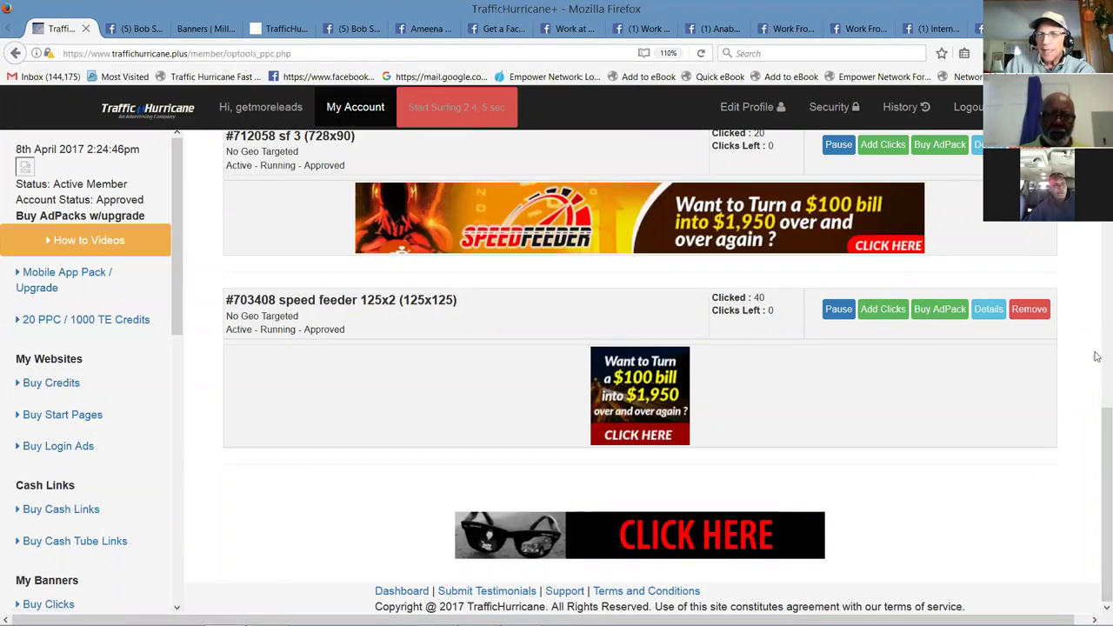
scroll(1097, 343, up, 5)
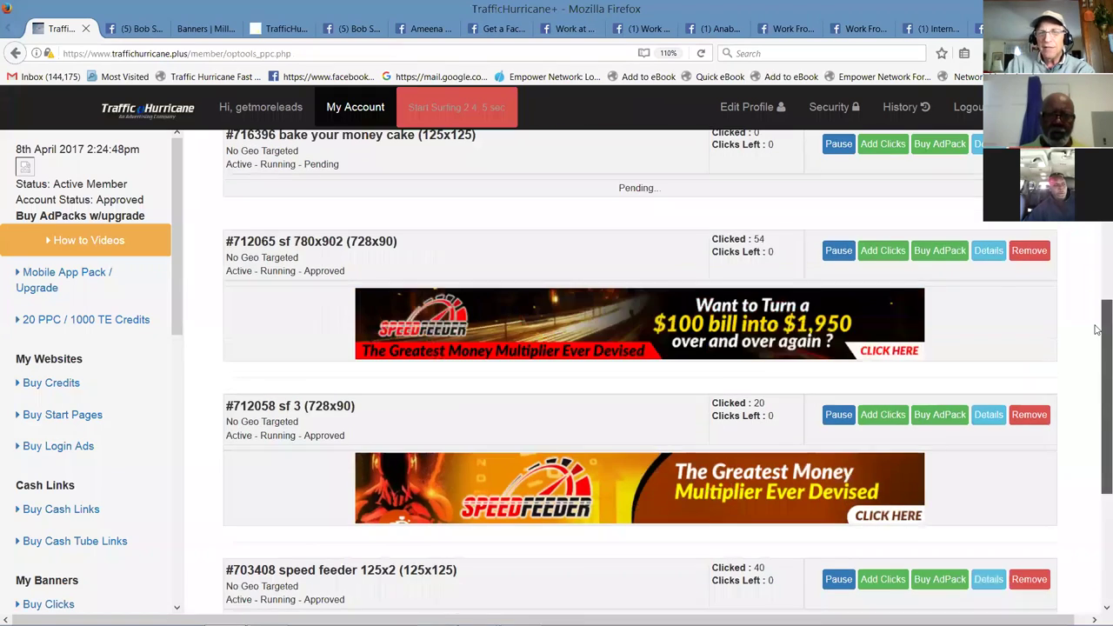
scroll(1097, 274, up, 3)
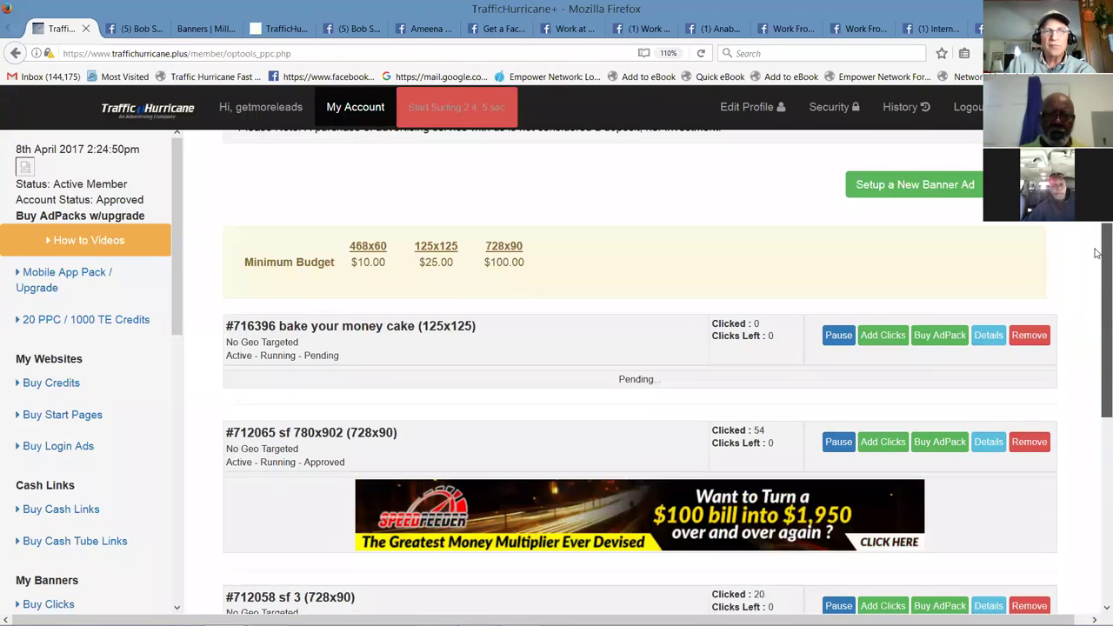
scroll(1097, 253, up, 3)
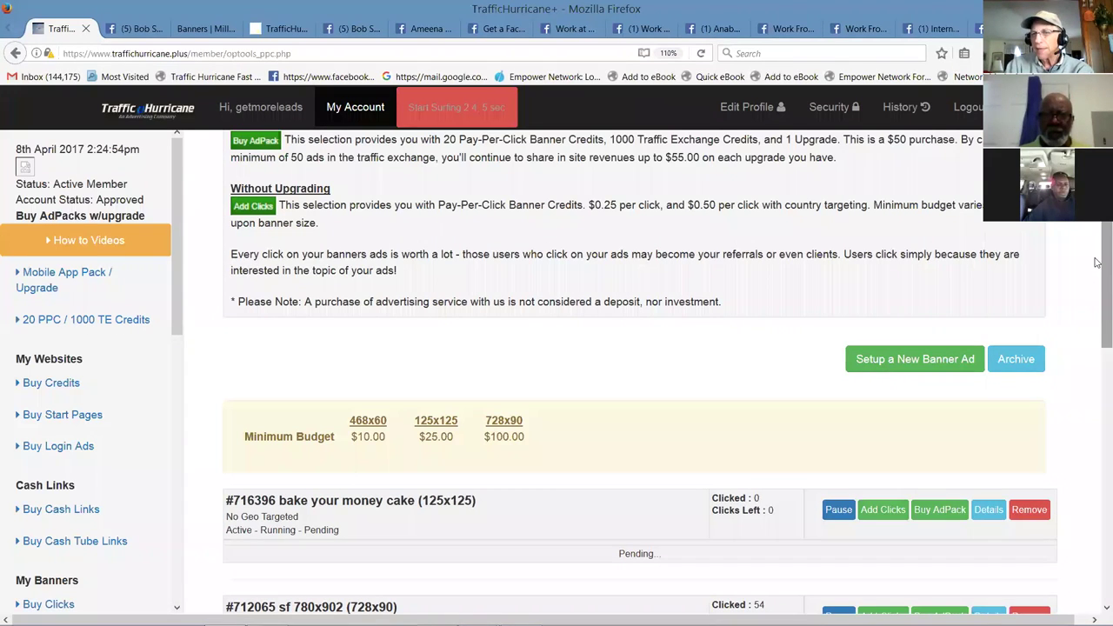
drag(1098, 263, 1097, 264)
scroll(1097, 264, down, 3)
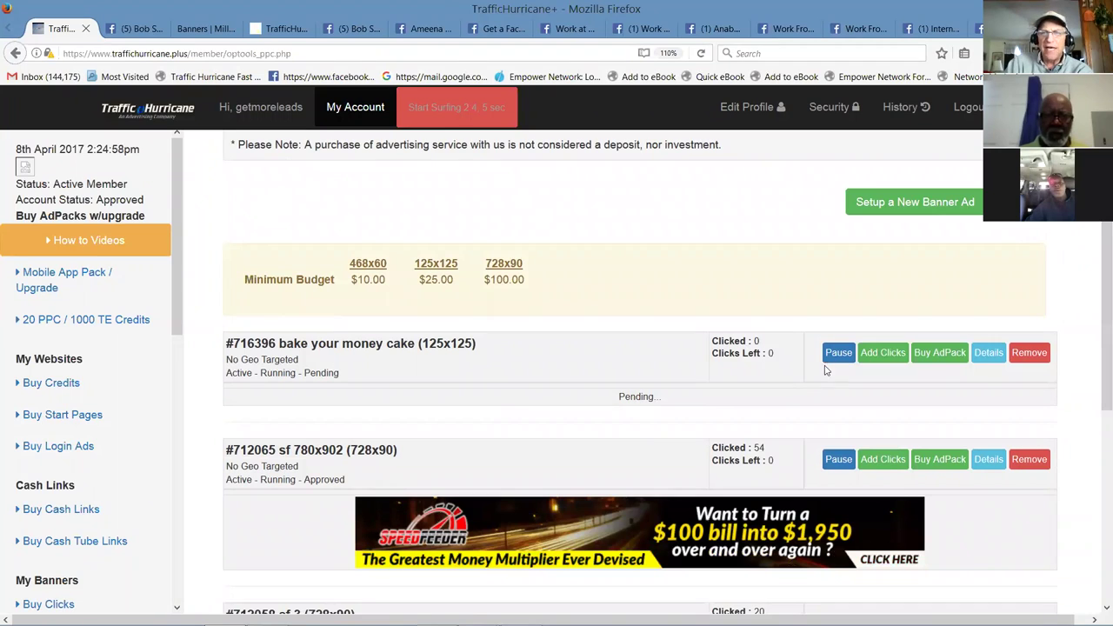
click(933, 353)
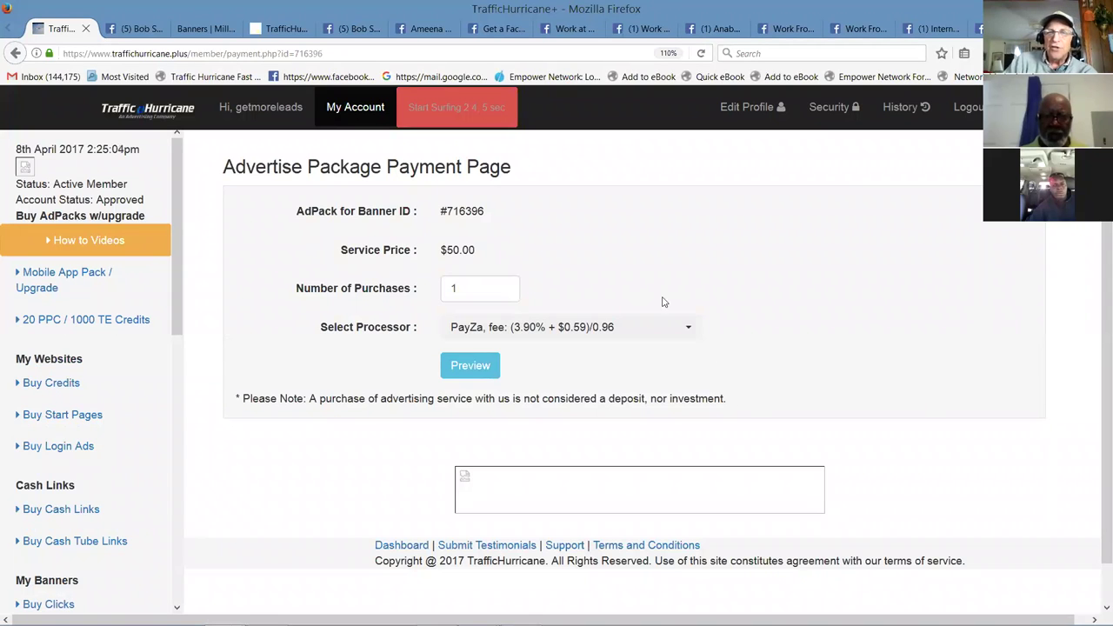
Step: Preview the AdPack payment with the Gateway processor and apply the $12.00 account balance to it
click(687, 338)
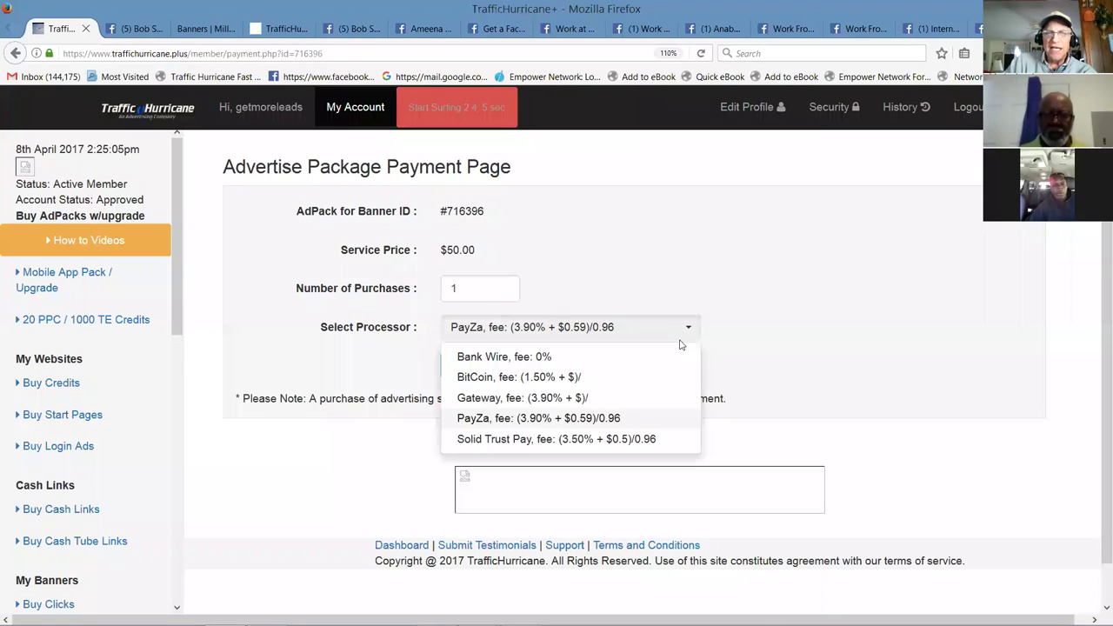
click(537, 399)
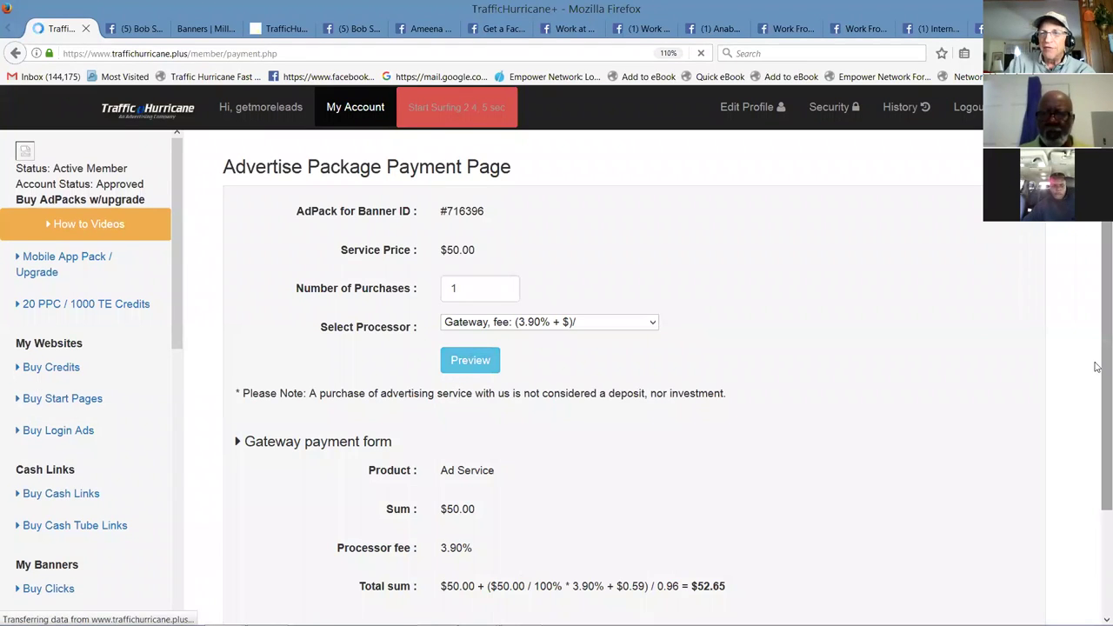
drag(1097, 329, 1097, 499)
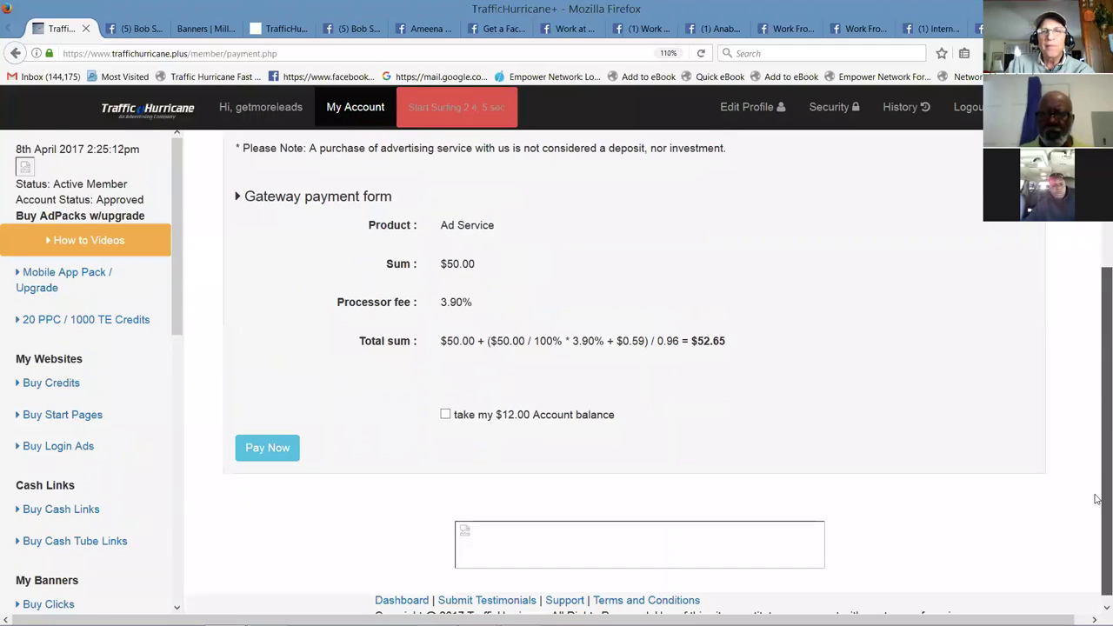
click(445, 415)
drag(1098, 554, 1097, 525)
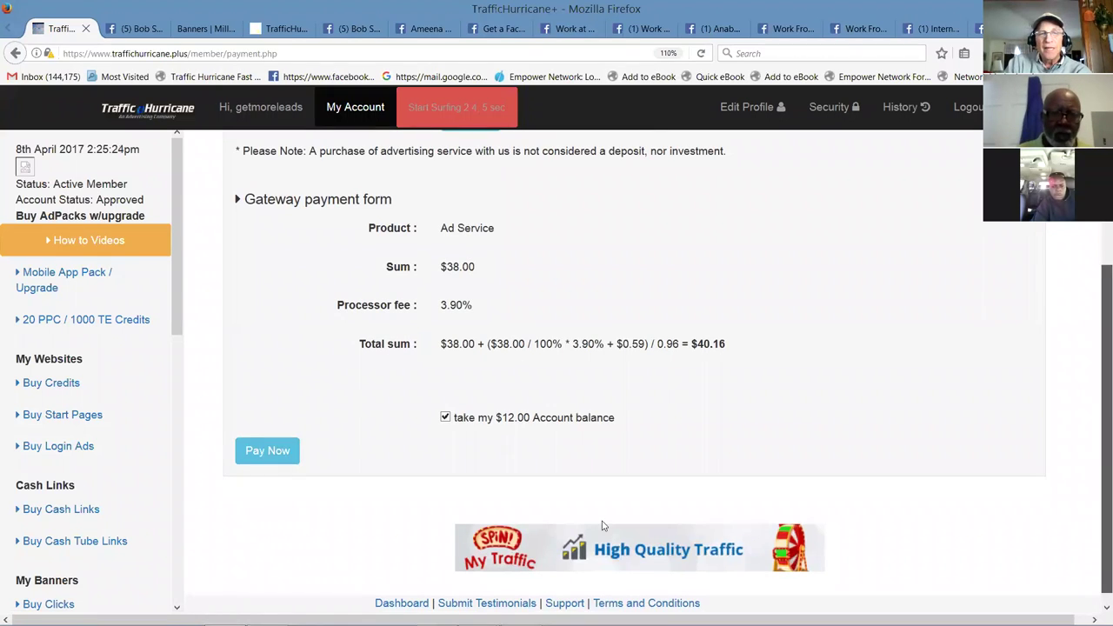
Step: Proceed to pay for the AdPack and look through the Payza checkout form
click(283, 450)
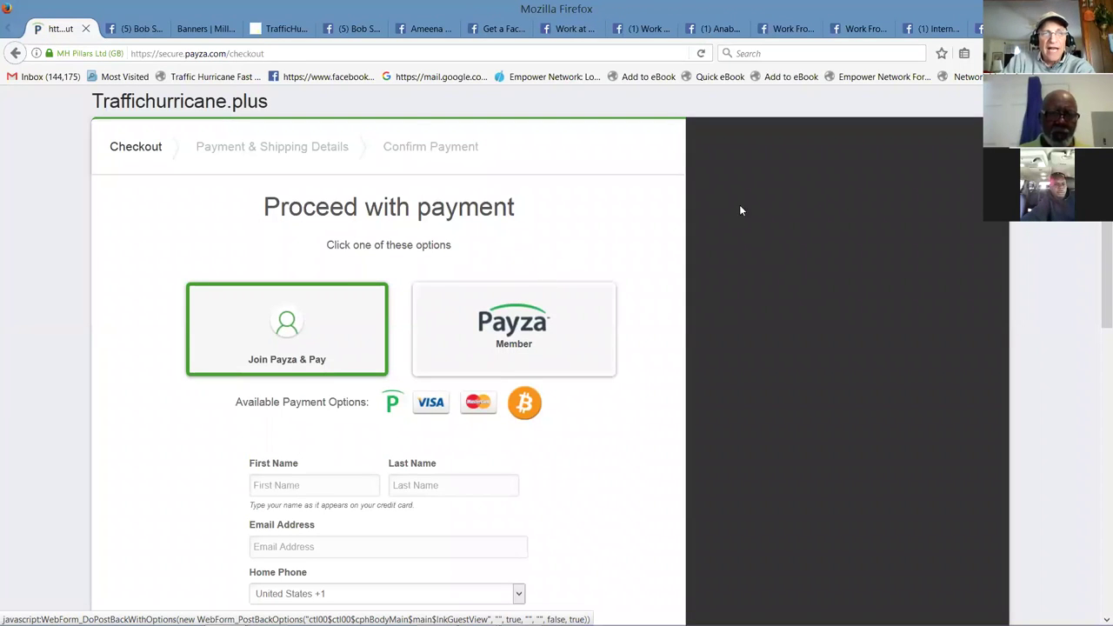
scroll(1094, 243, down, 1)
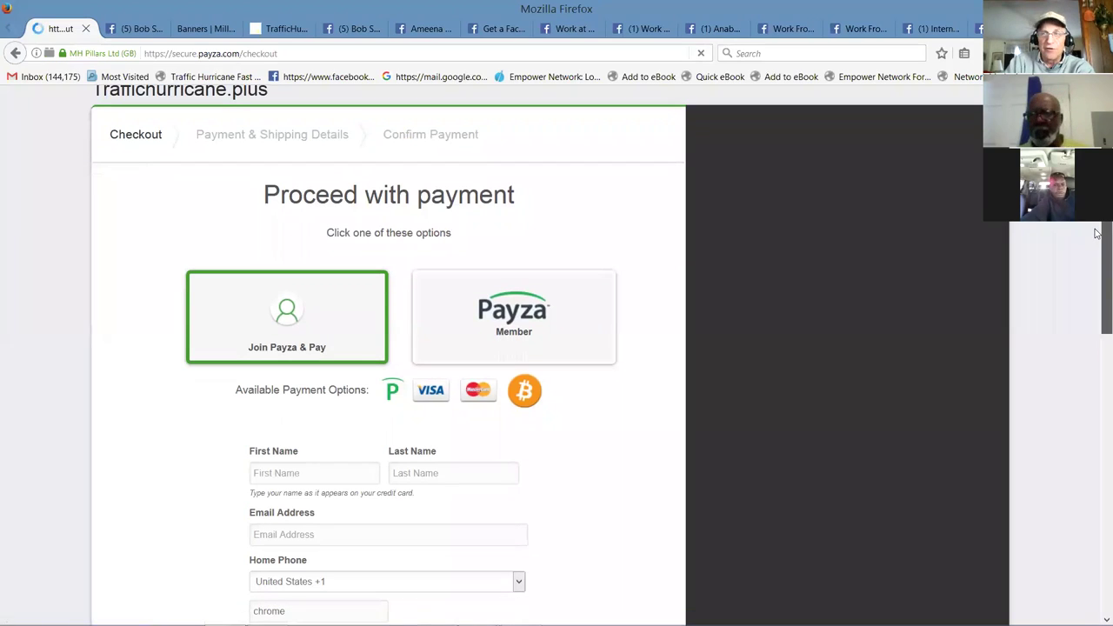
scroll(1096, 245, down, 3)
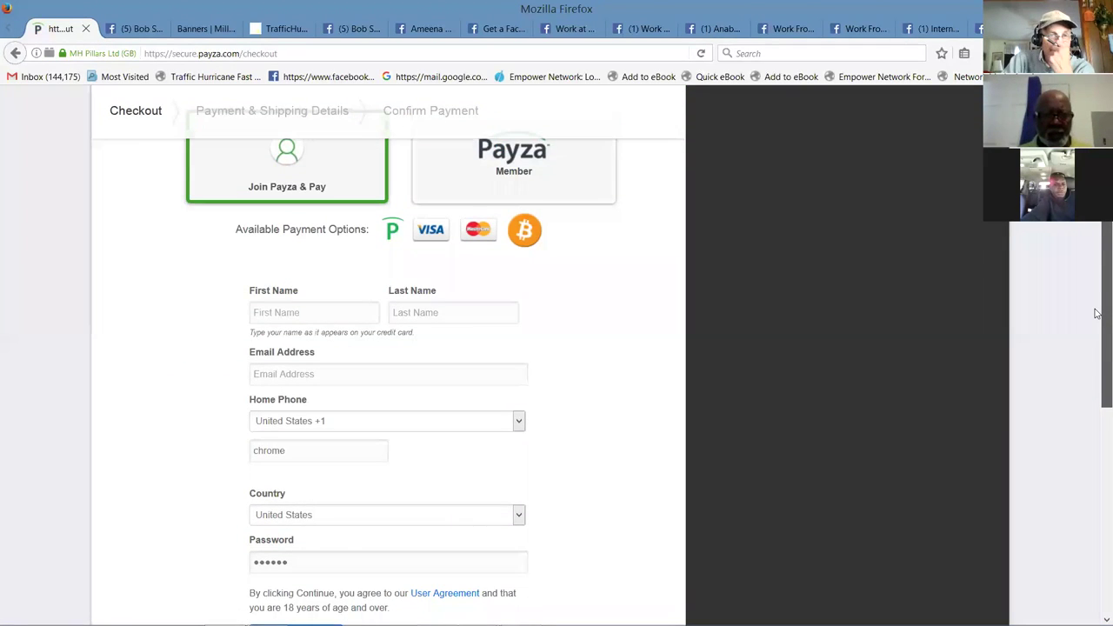
scroll(1095, 313, down, 4)
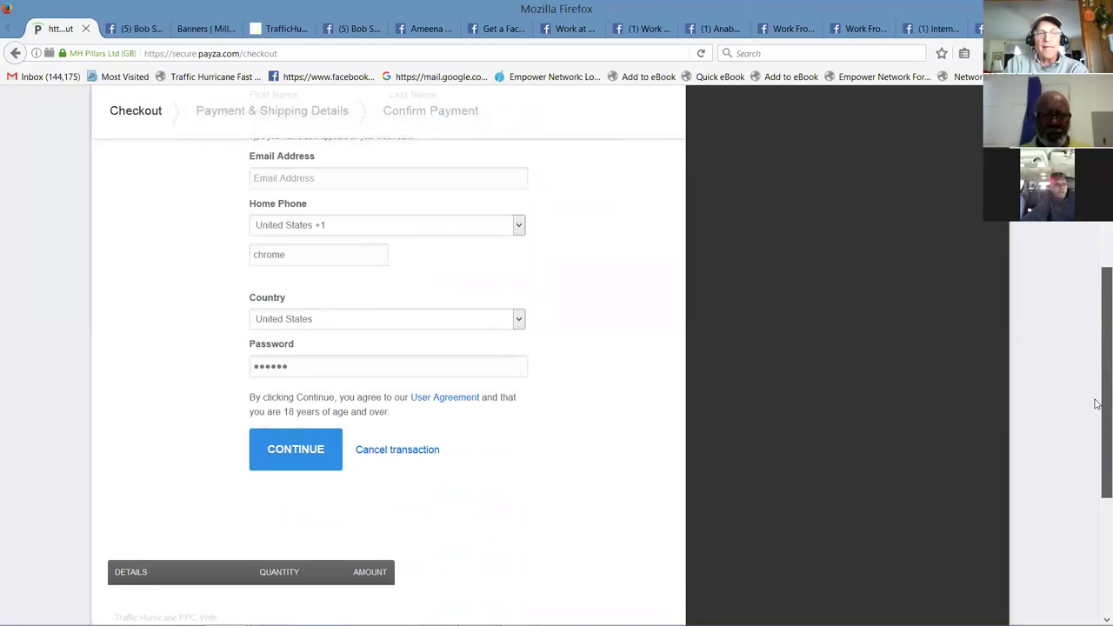
Step: Leave the Payza checkout and return to the Advertise Package Payment Page on TrafficHurricane
scroll(1095, 404, up, 7)
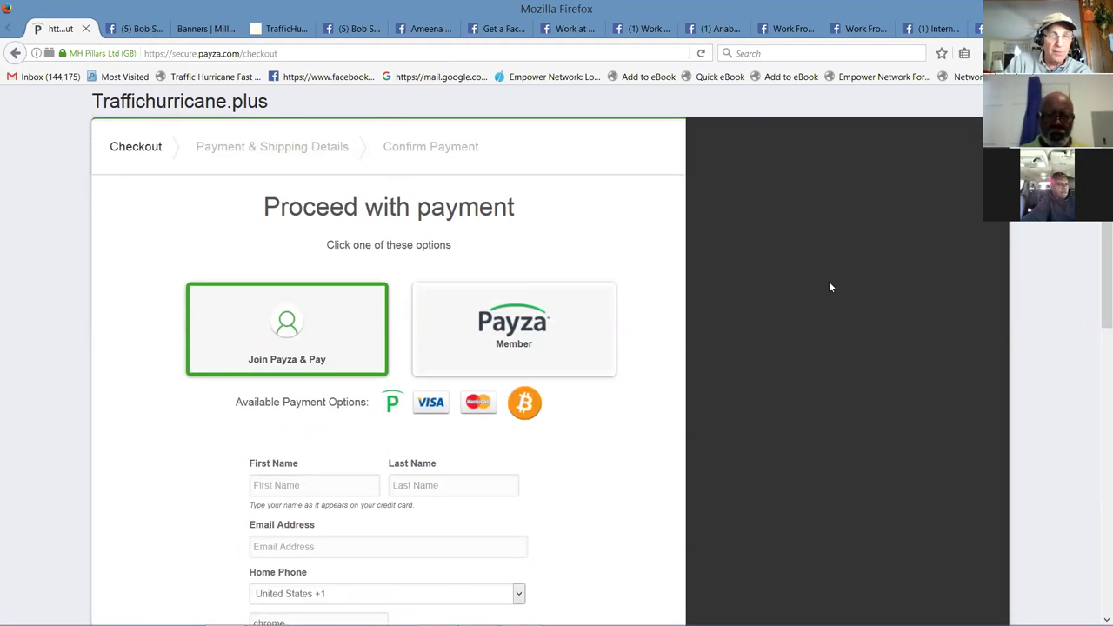
click(17, 51)
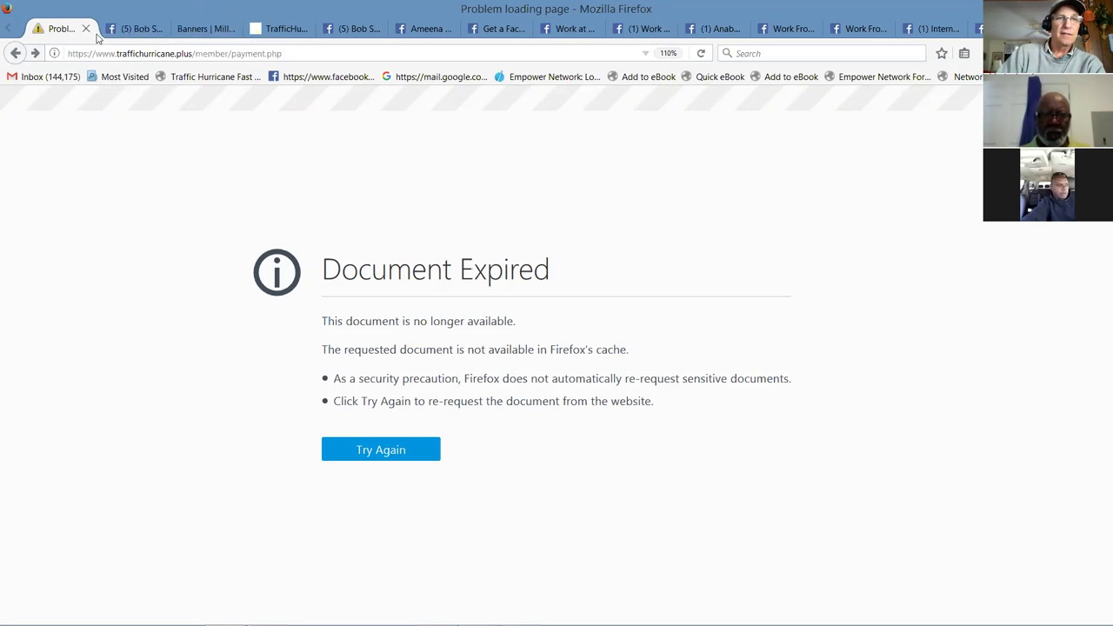
click(15, 54)
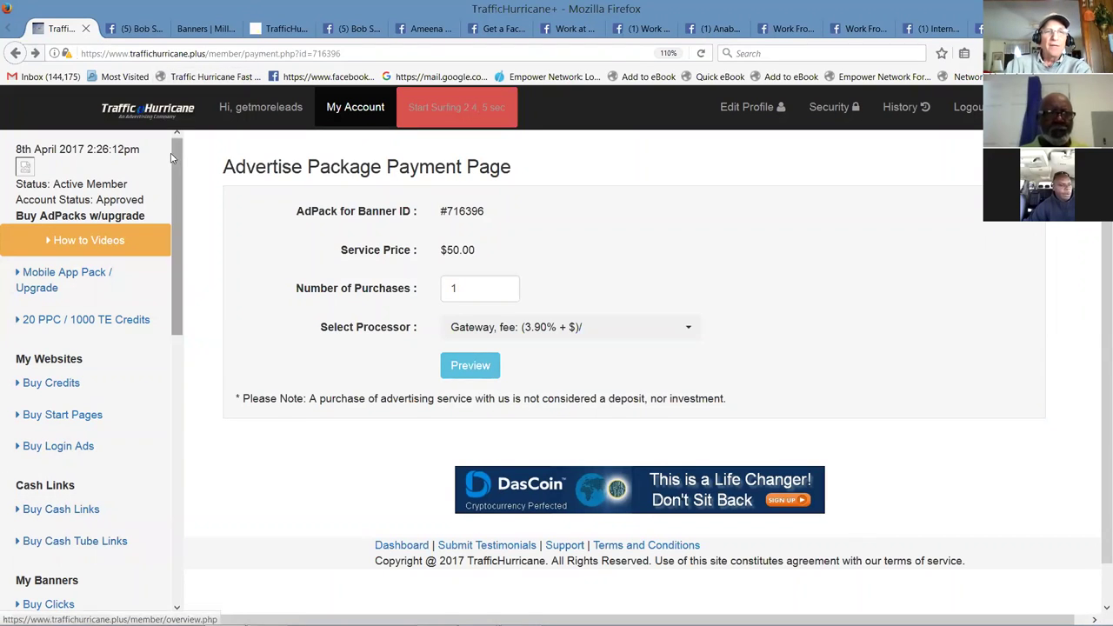
Step: Open the account's balance history, go to rows 3201-3216 and review the most recent adpack share payments
click(275, 110)
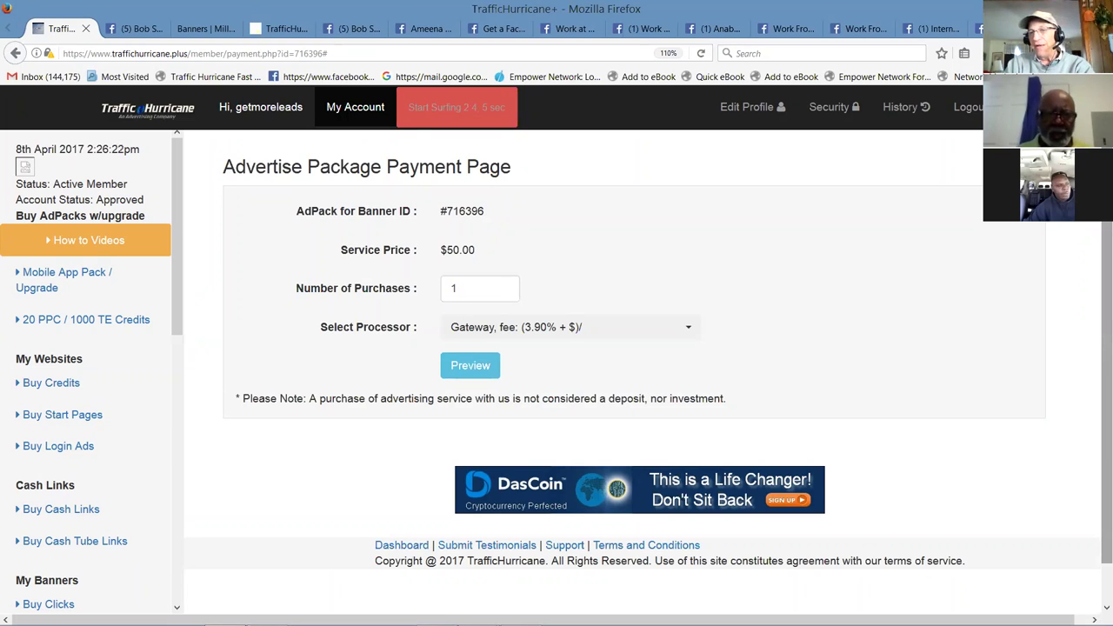
scroll(4, 433, down, 1)
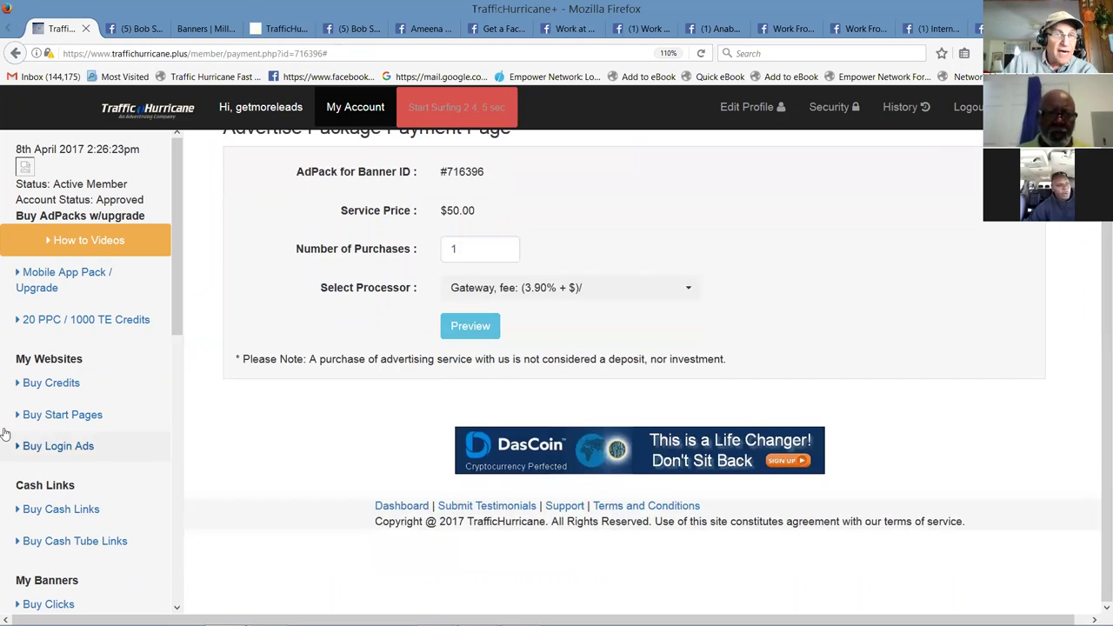
drag(172, 233, 213, 549)
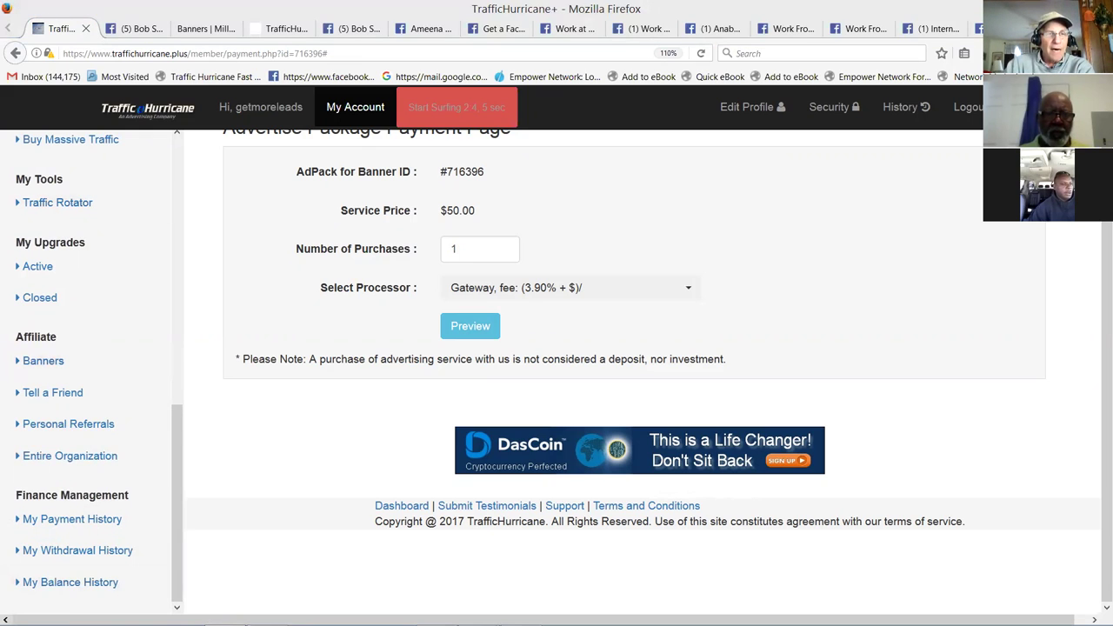
click(63, 584)
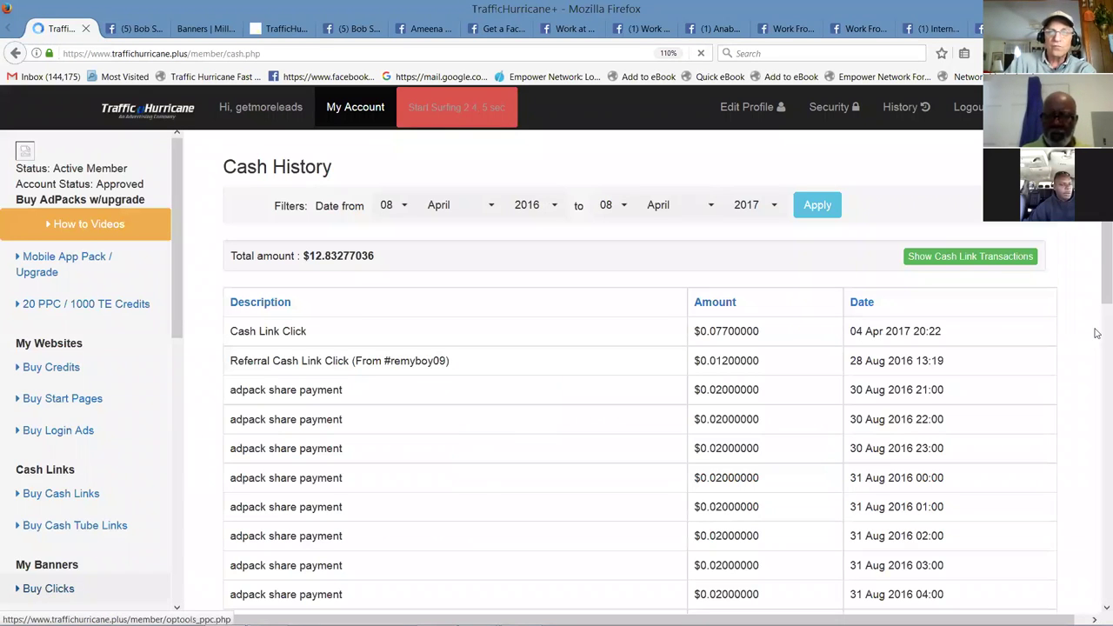
scroll(1097, 340, down, 8)
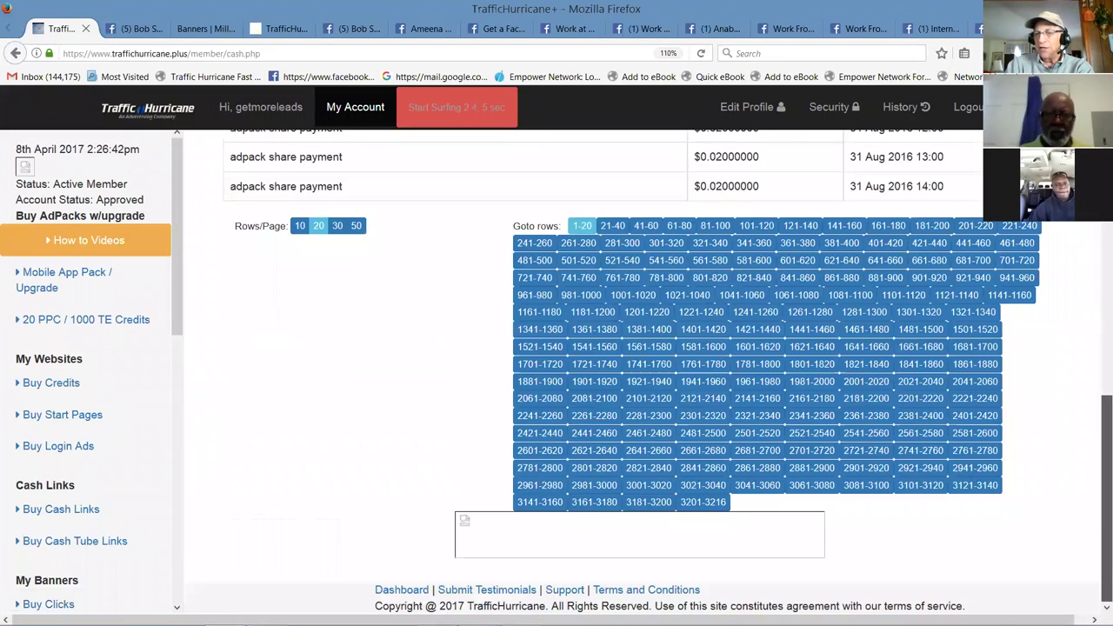
click(692, 505)
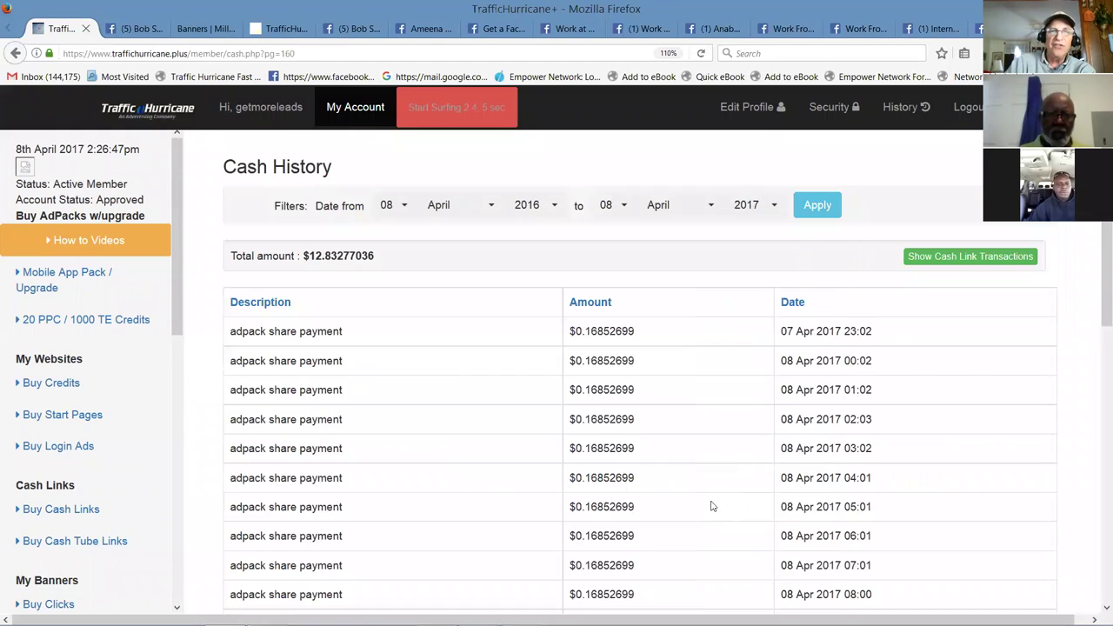
drag(1097, 293, 1094, 497)
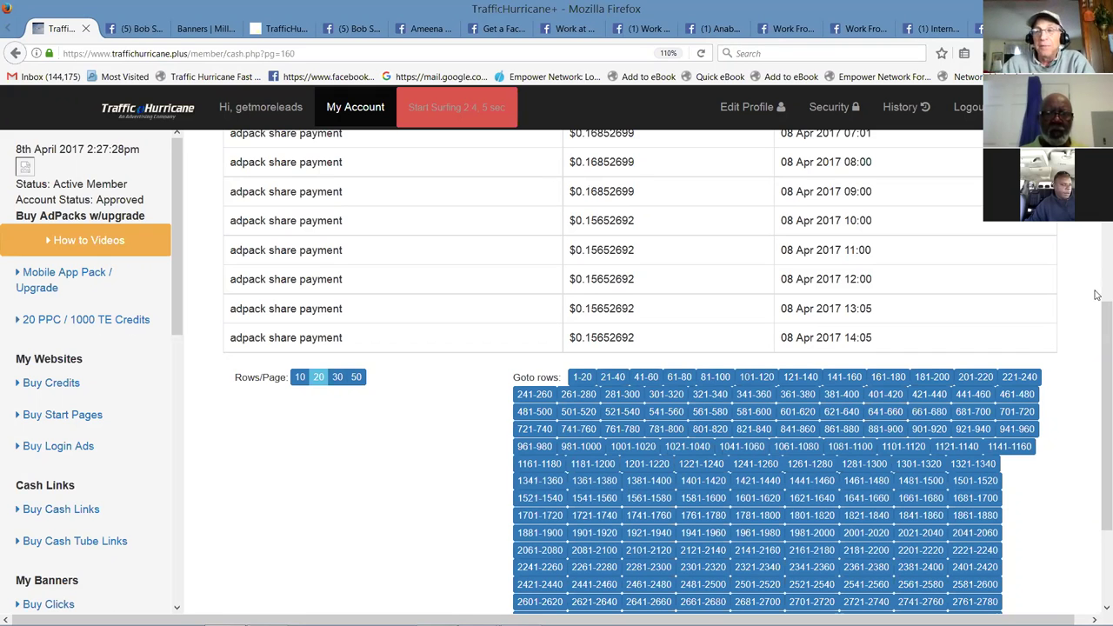
scroll(1096, 296, up, 5)
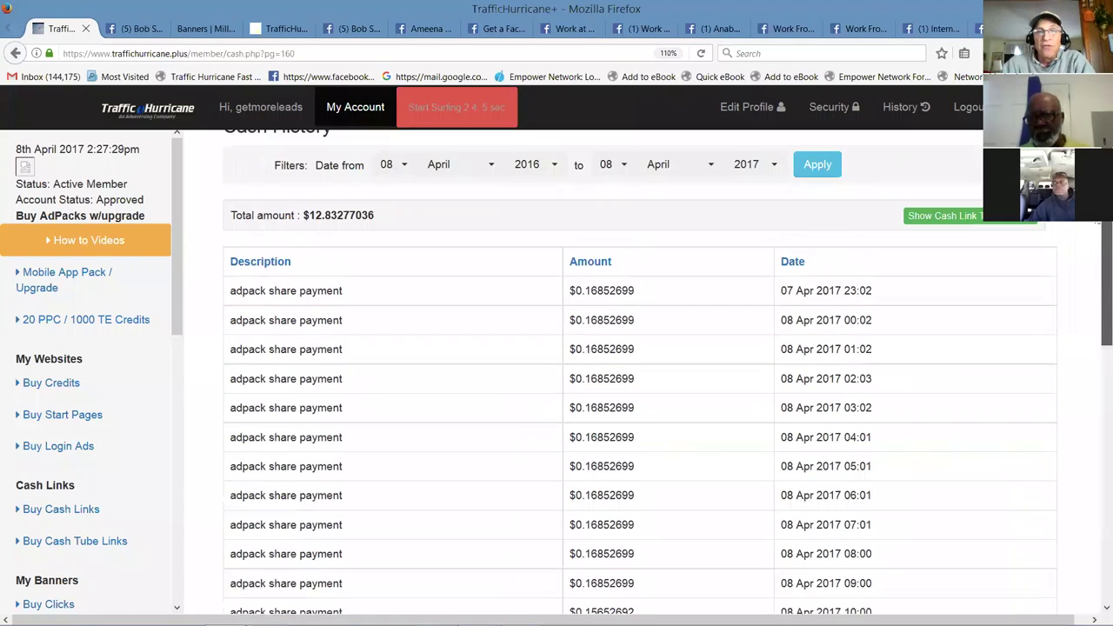
scroll(640, 391, up, 1)
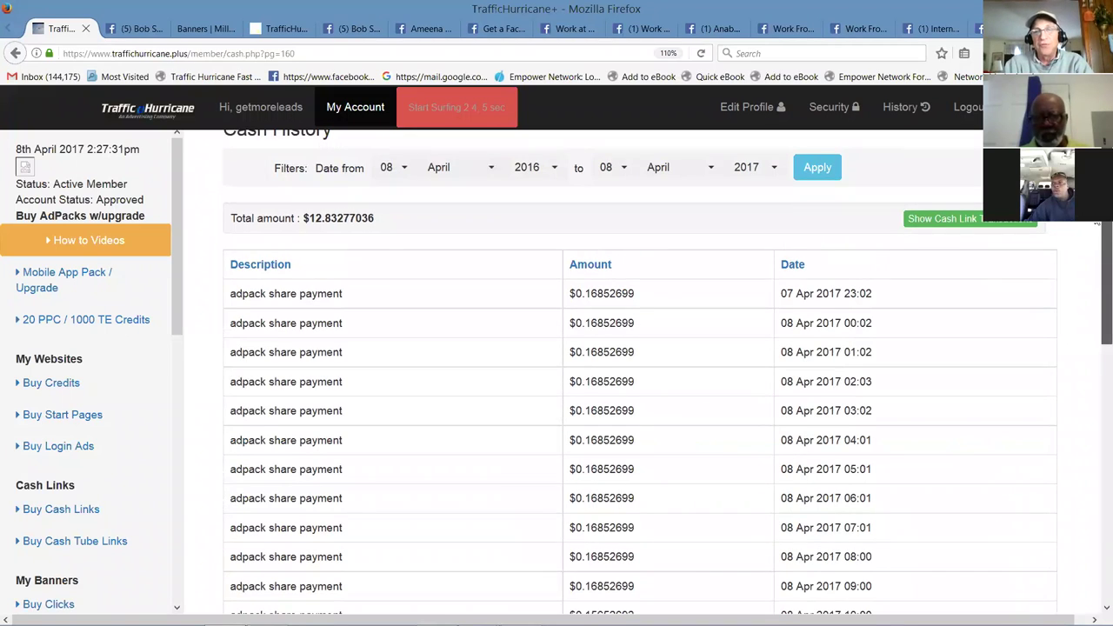
scroll(1053, 266, down, 1)
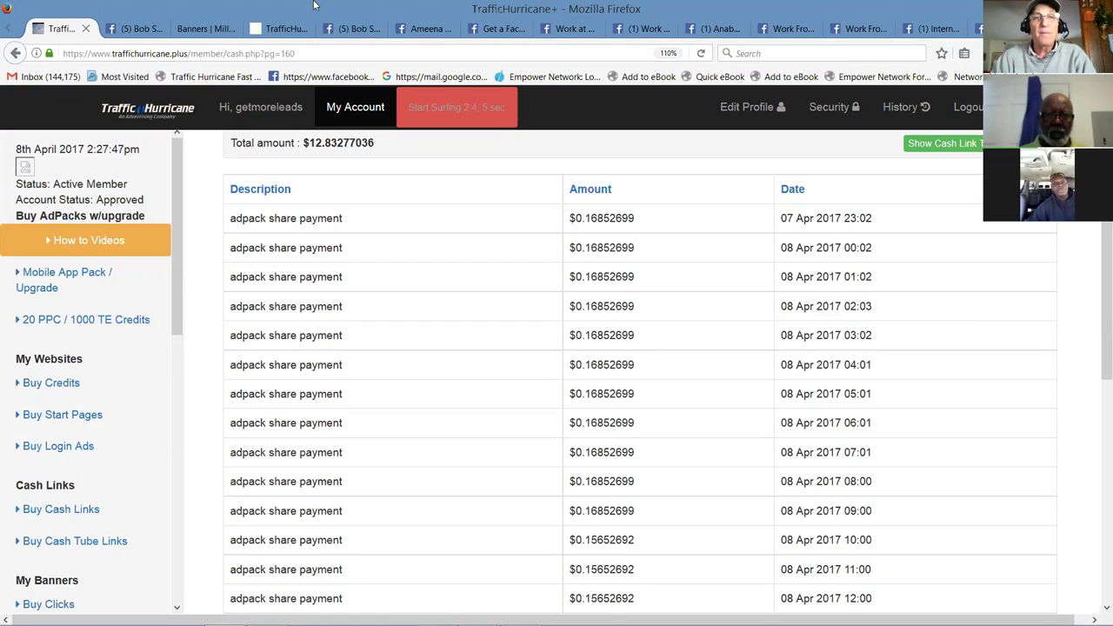
Step: Switch to the MillionaireMakers.Biz site, open the Traffic Hurricane Orientation page and look through it to the daily earnings results
click(206, 28)
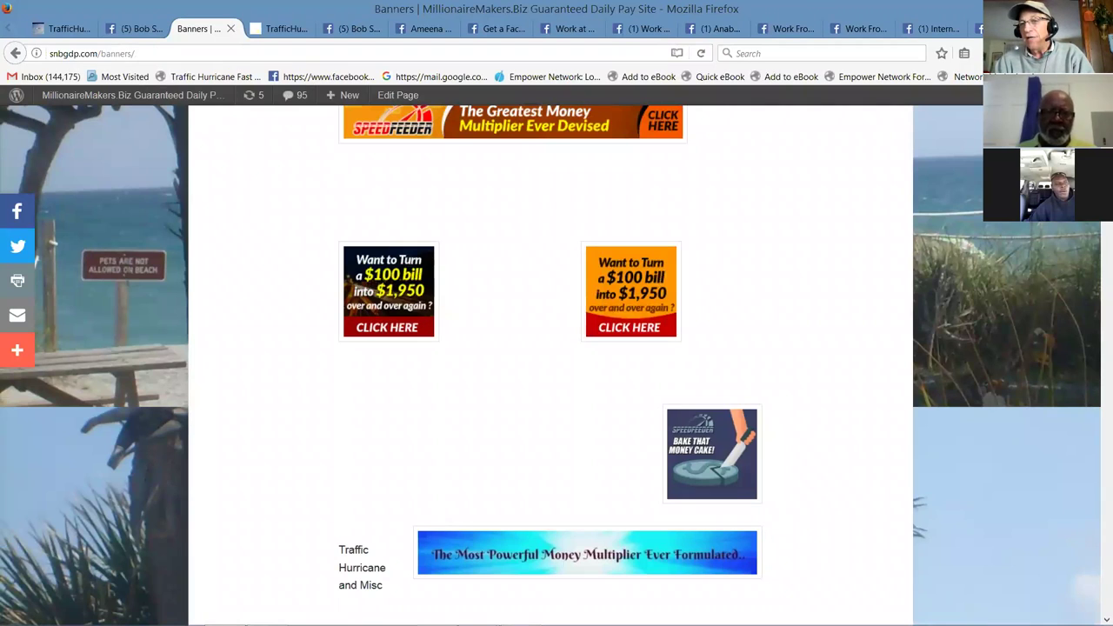
scroll(956, 114, up, 10)
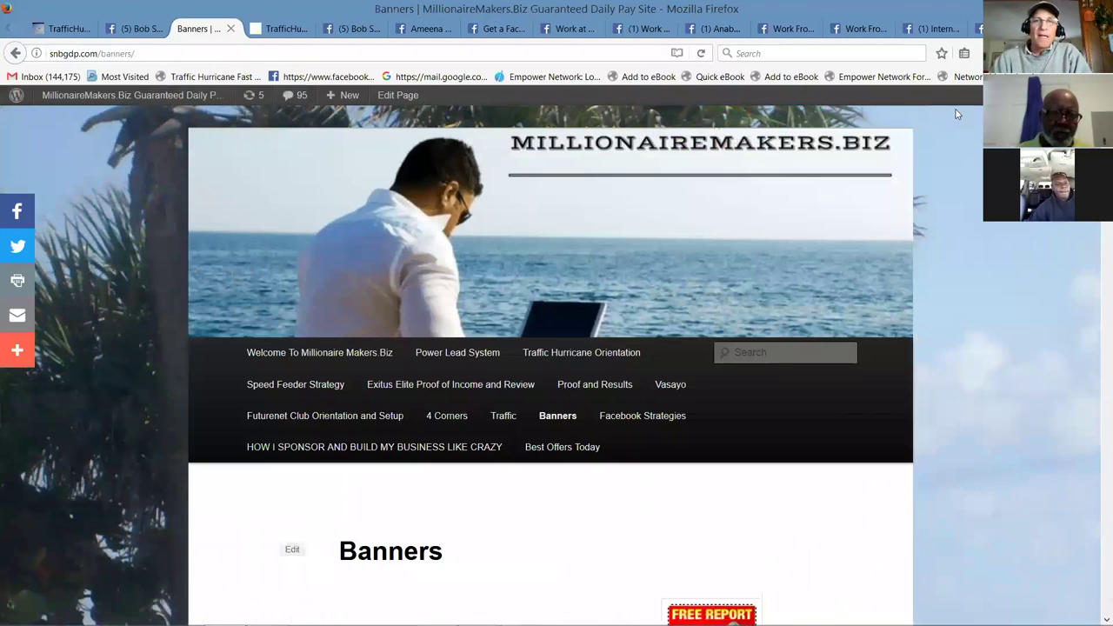
mouse_move(534, 430)
click(551, 393)
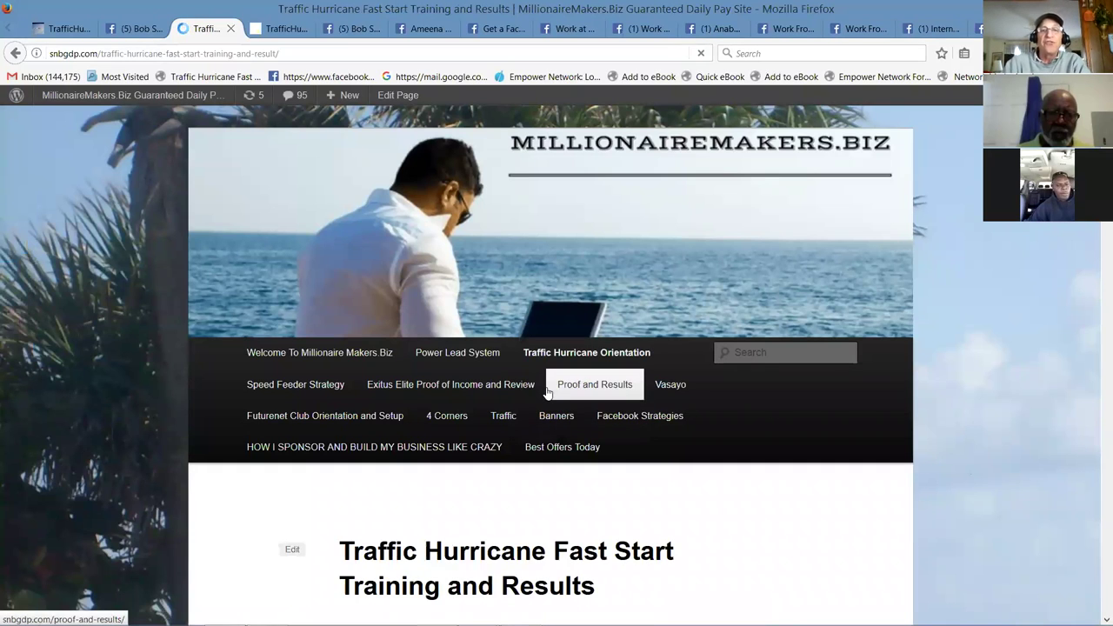
scroll(101, 497, down, 3)
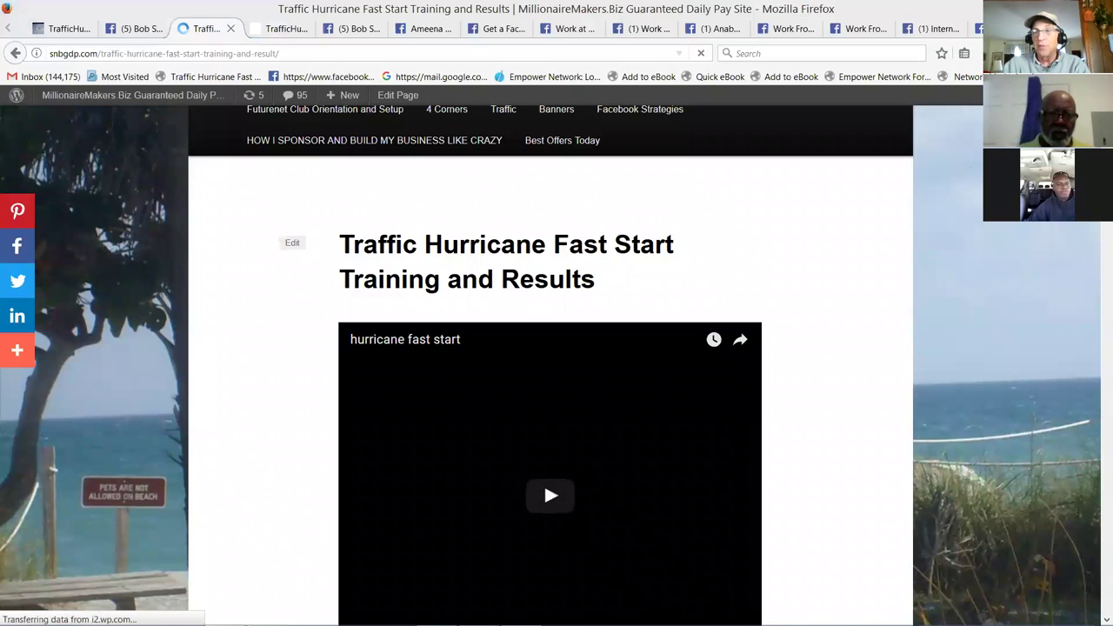
scroll(551, 365, down, 12)
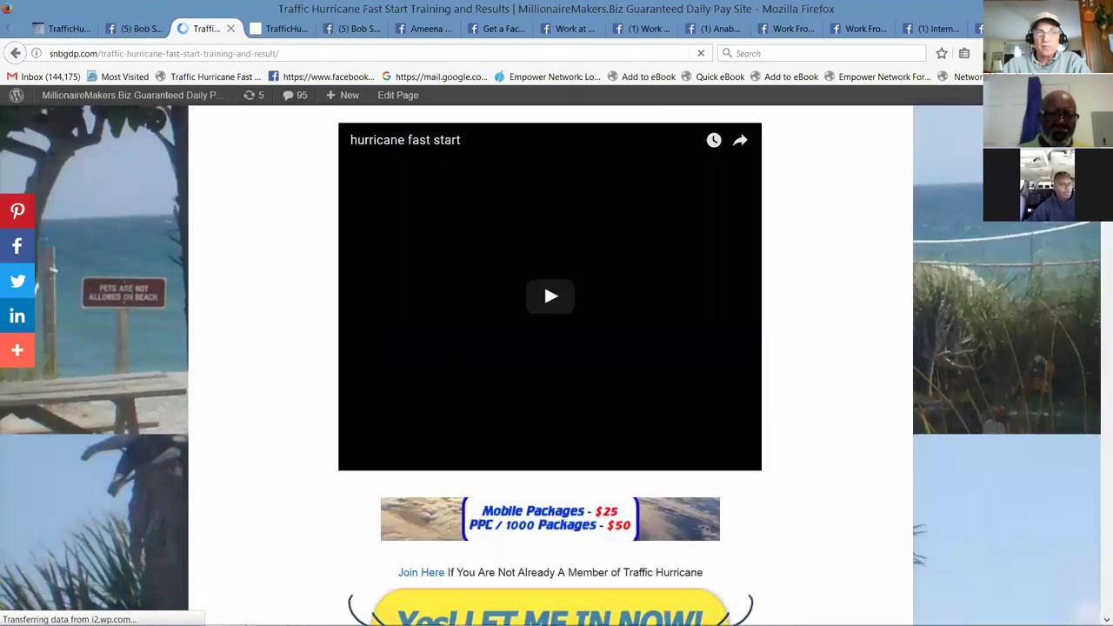
scroll(329, 290, down, 3)
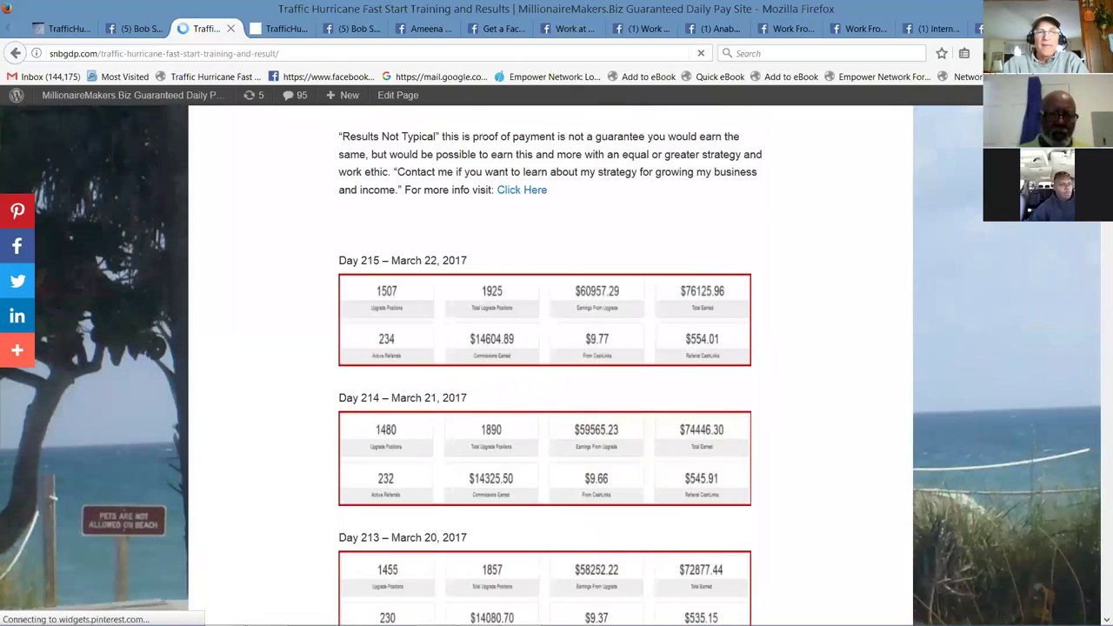